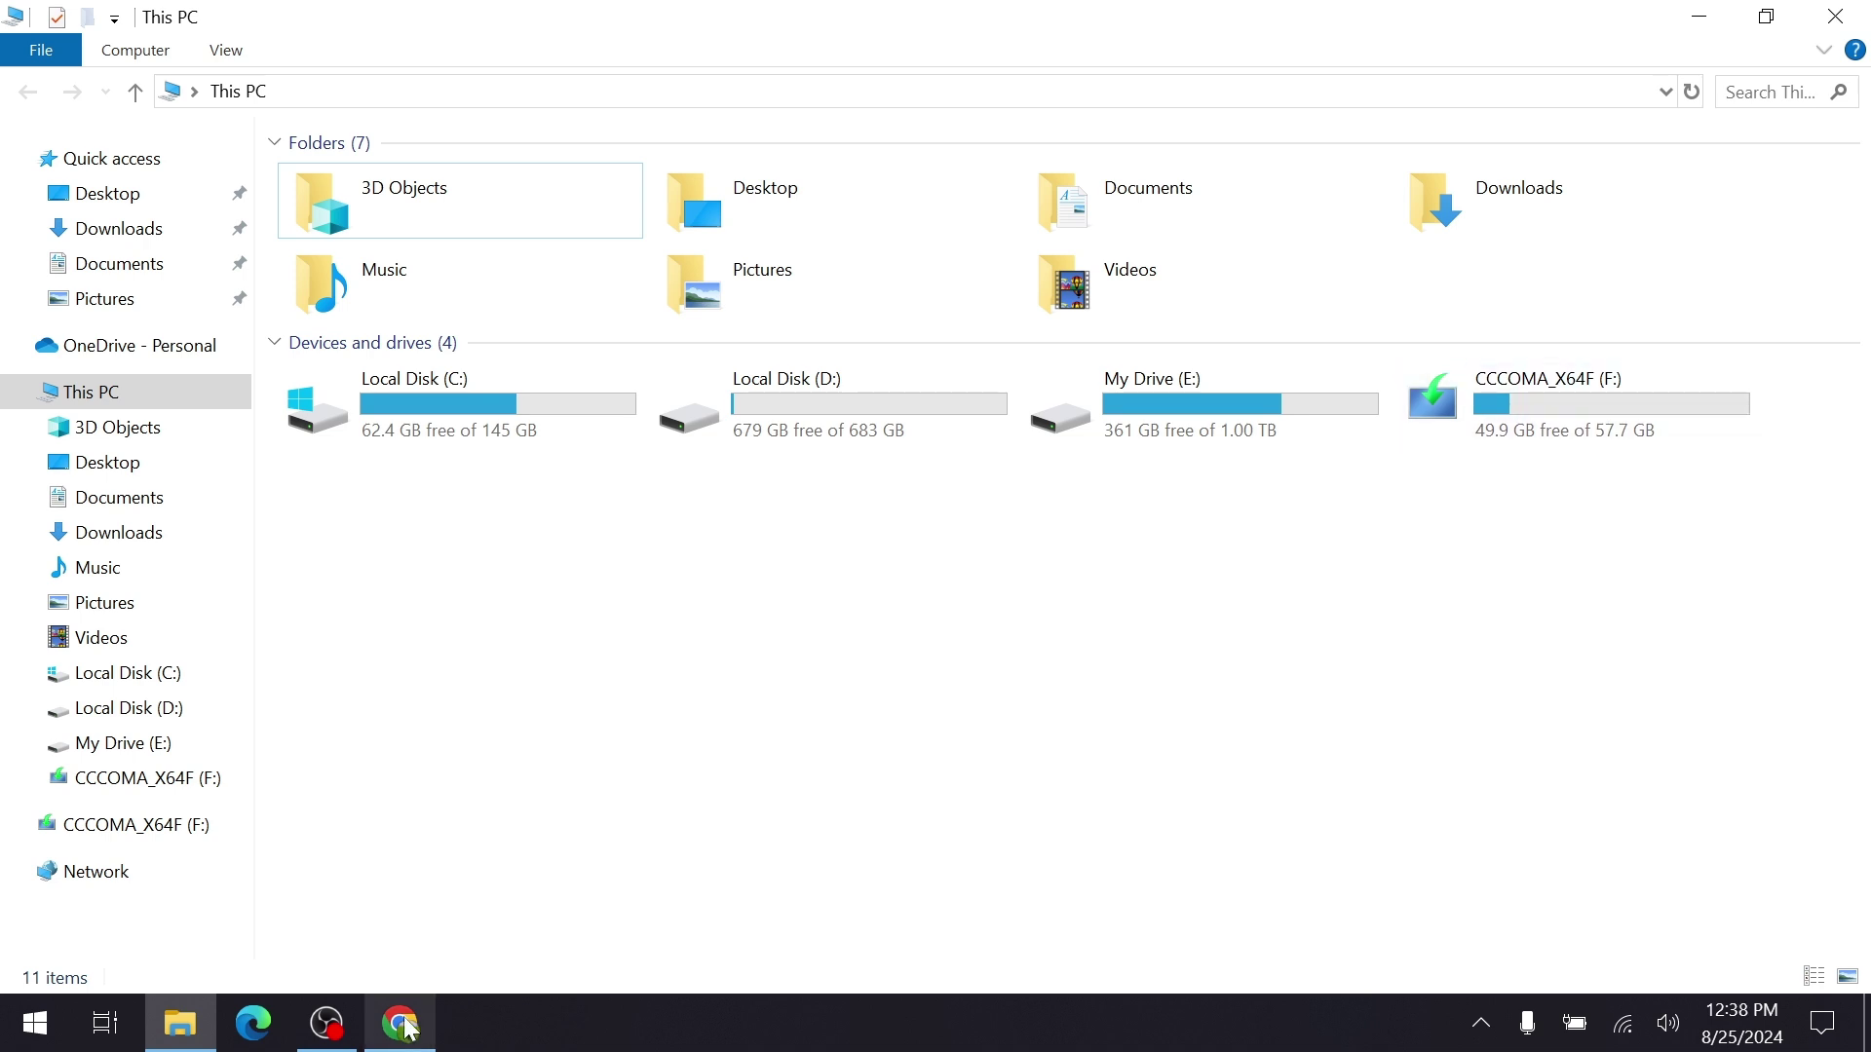
Switch to Chrome, search the web for ventoy and open the Downloads page of the Ventoy website.
left_click(409, 1030)
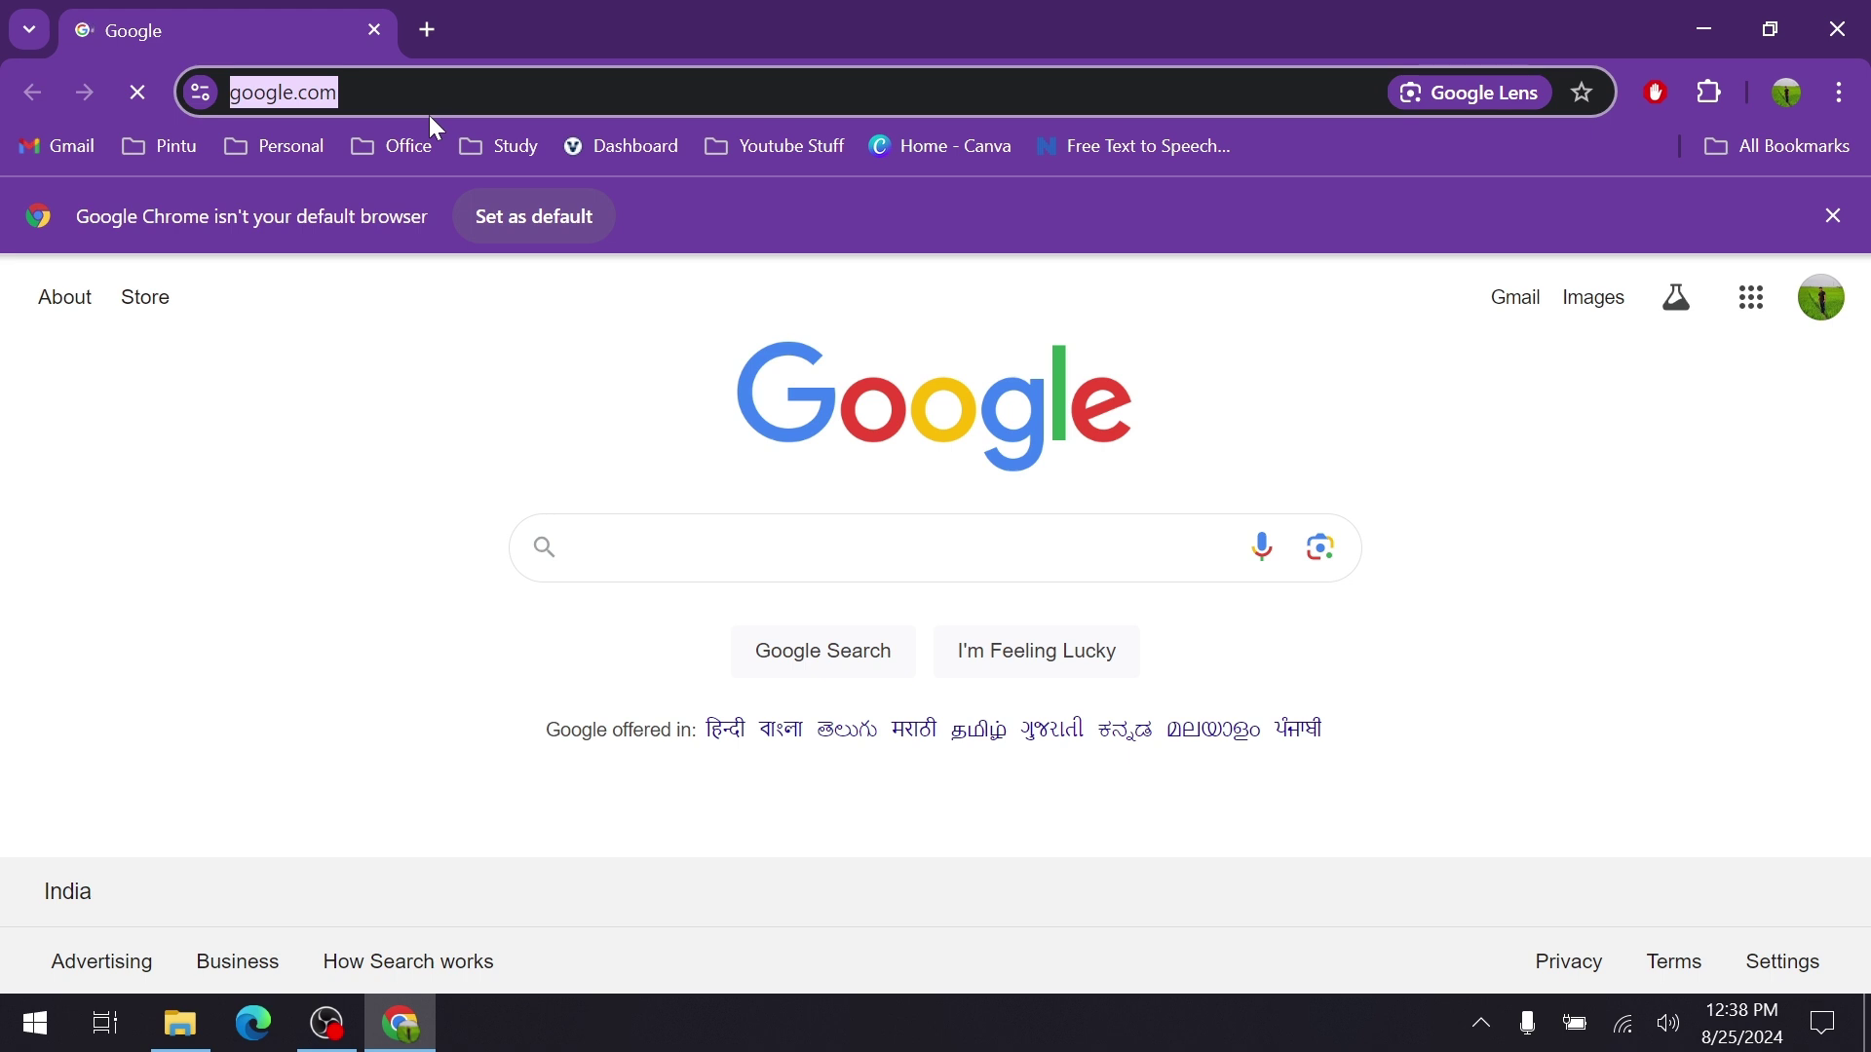
type("ventoy")
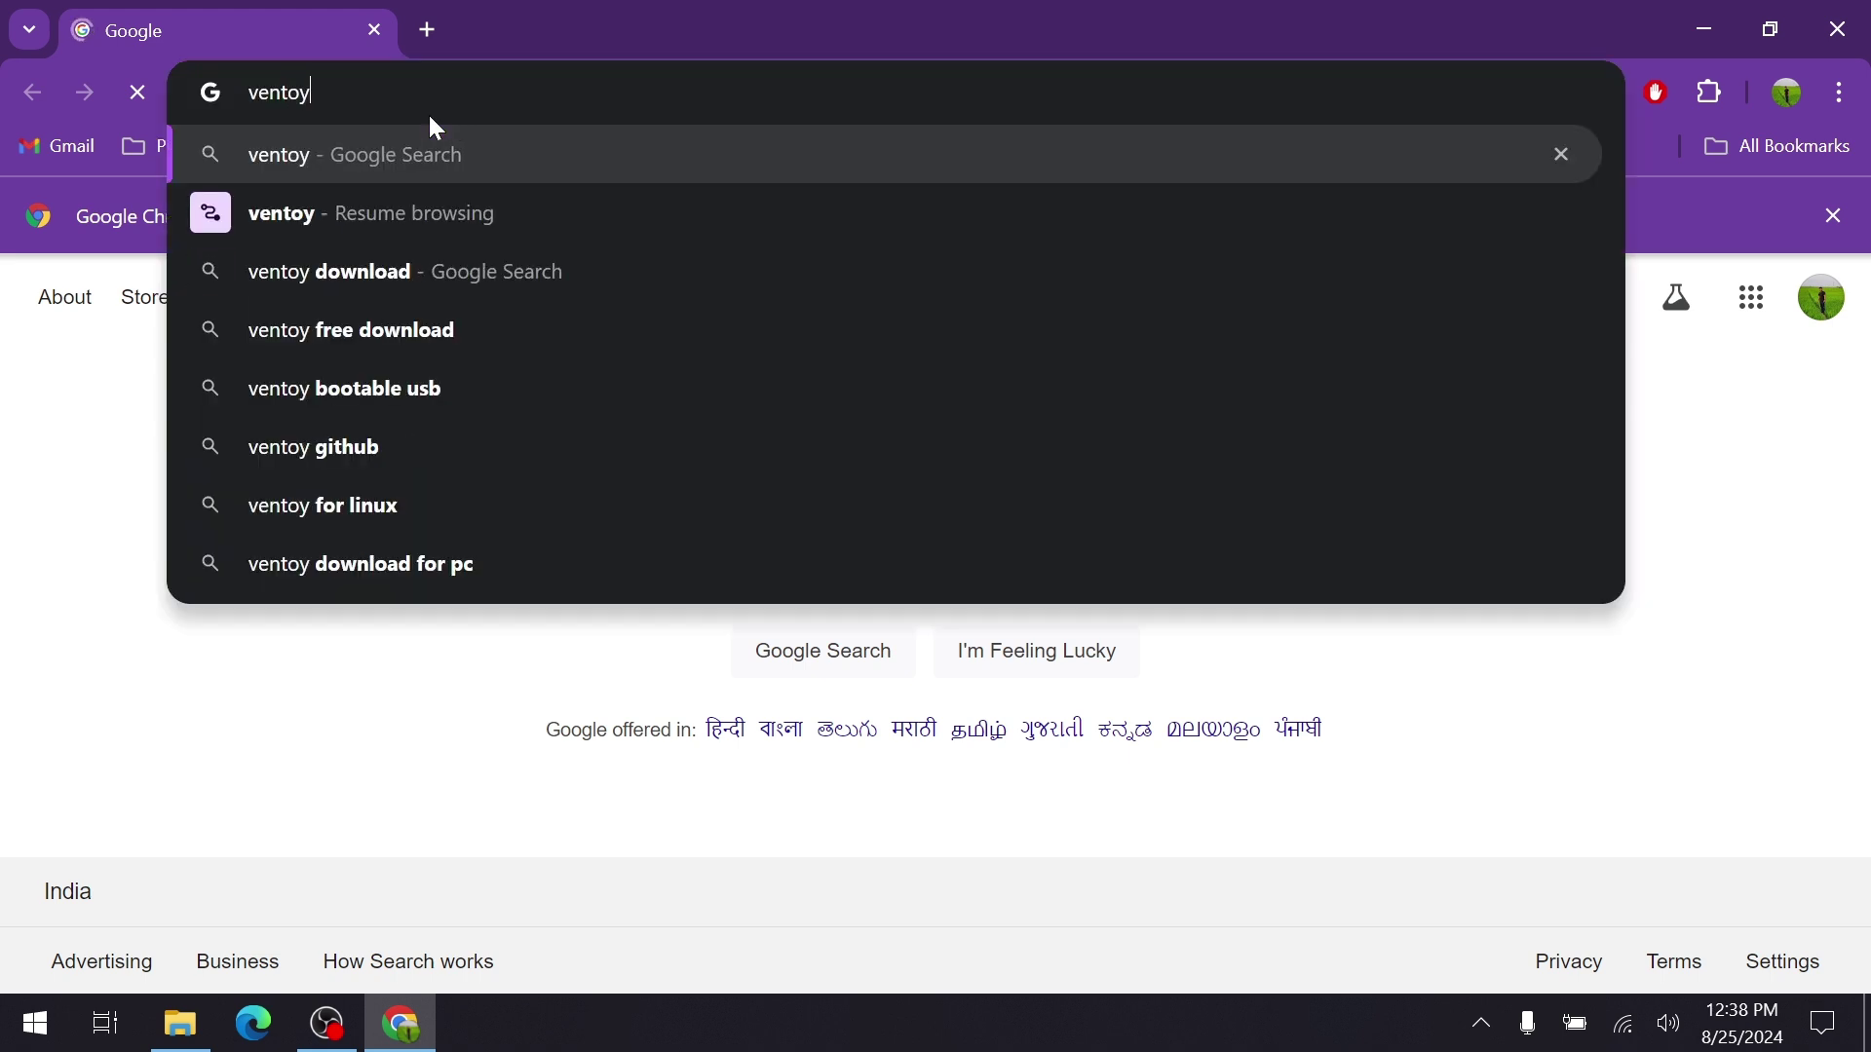
key("Return")
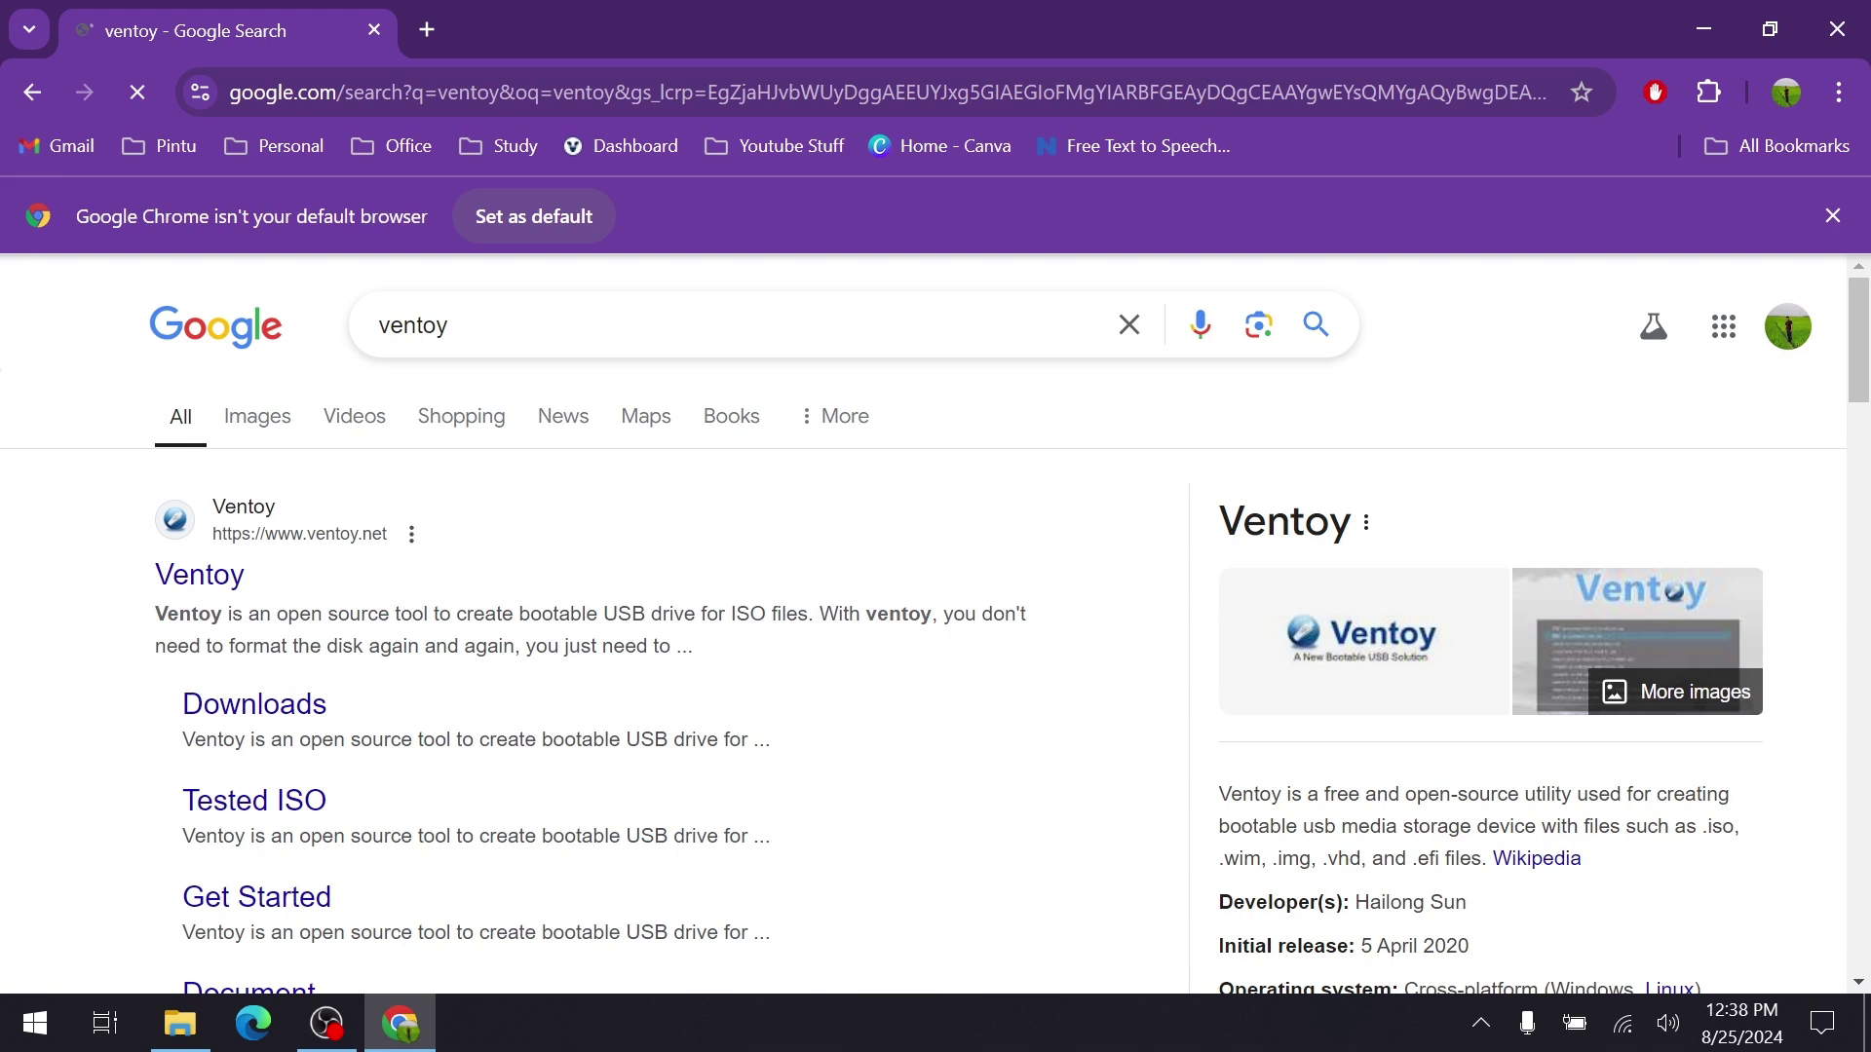
scroll(562, 611, "down", 1)
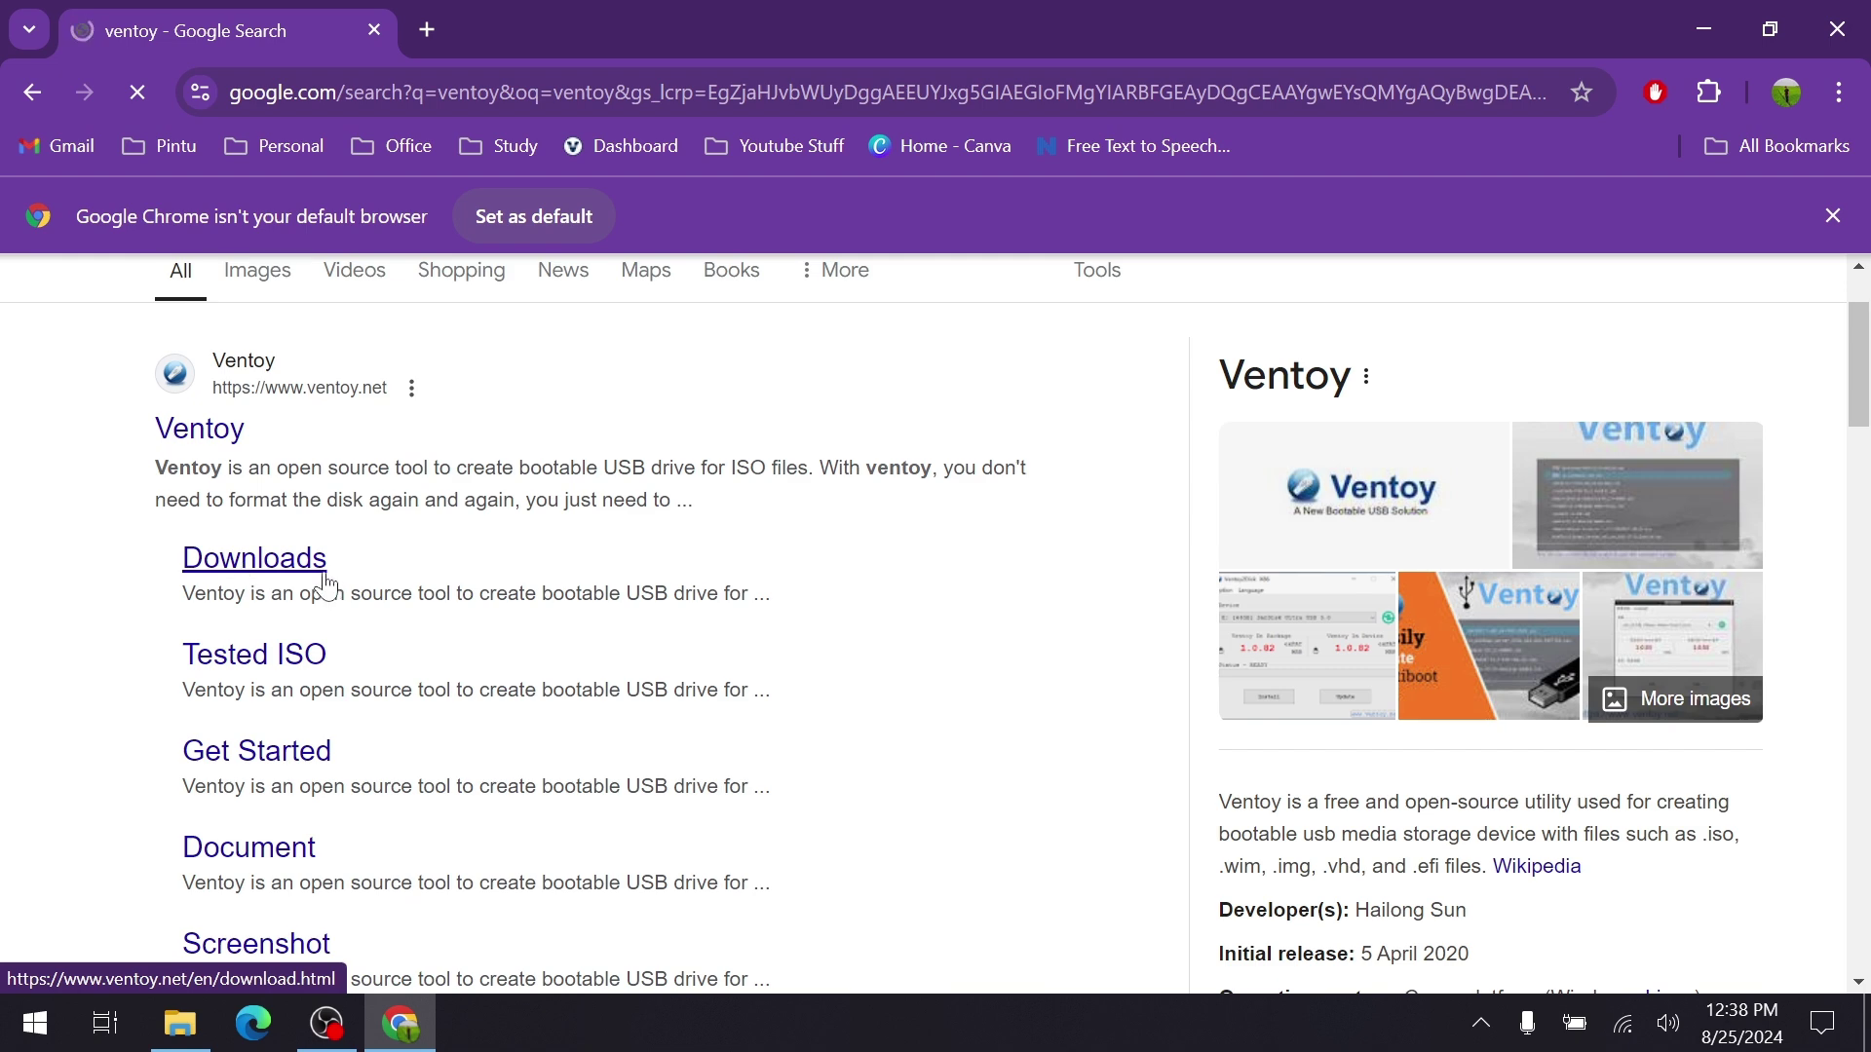
left_click(325, 586)
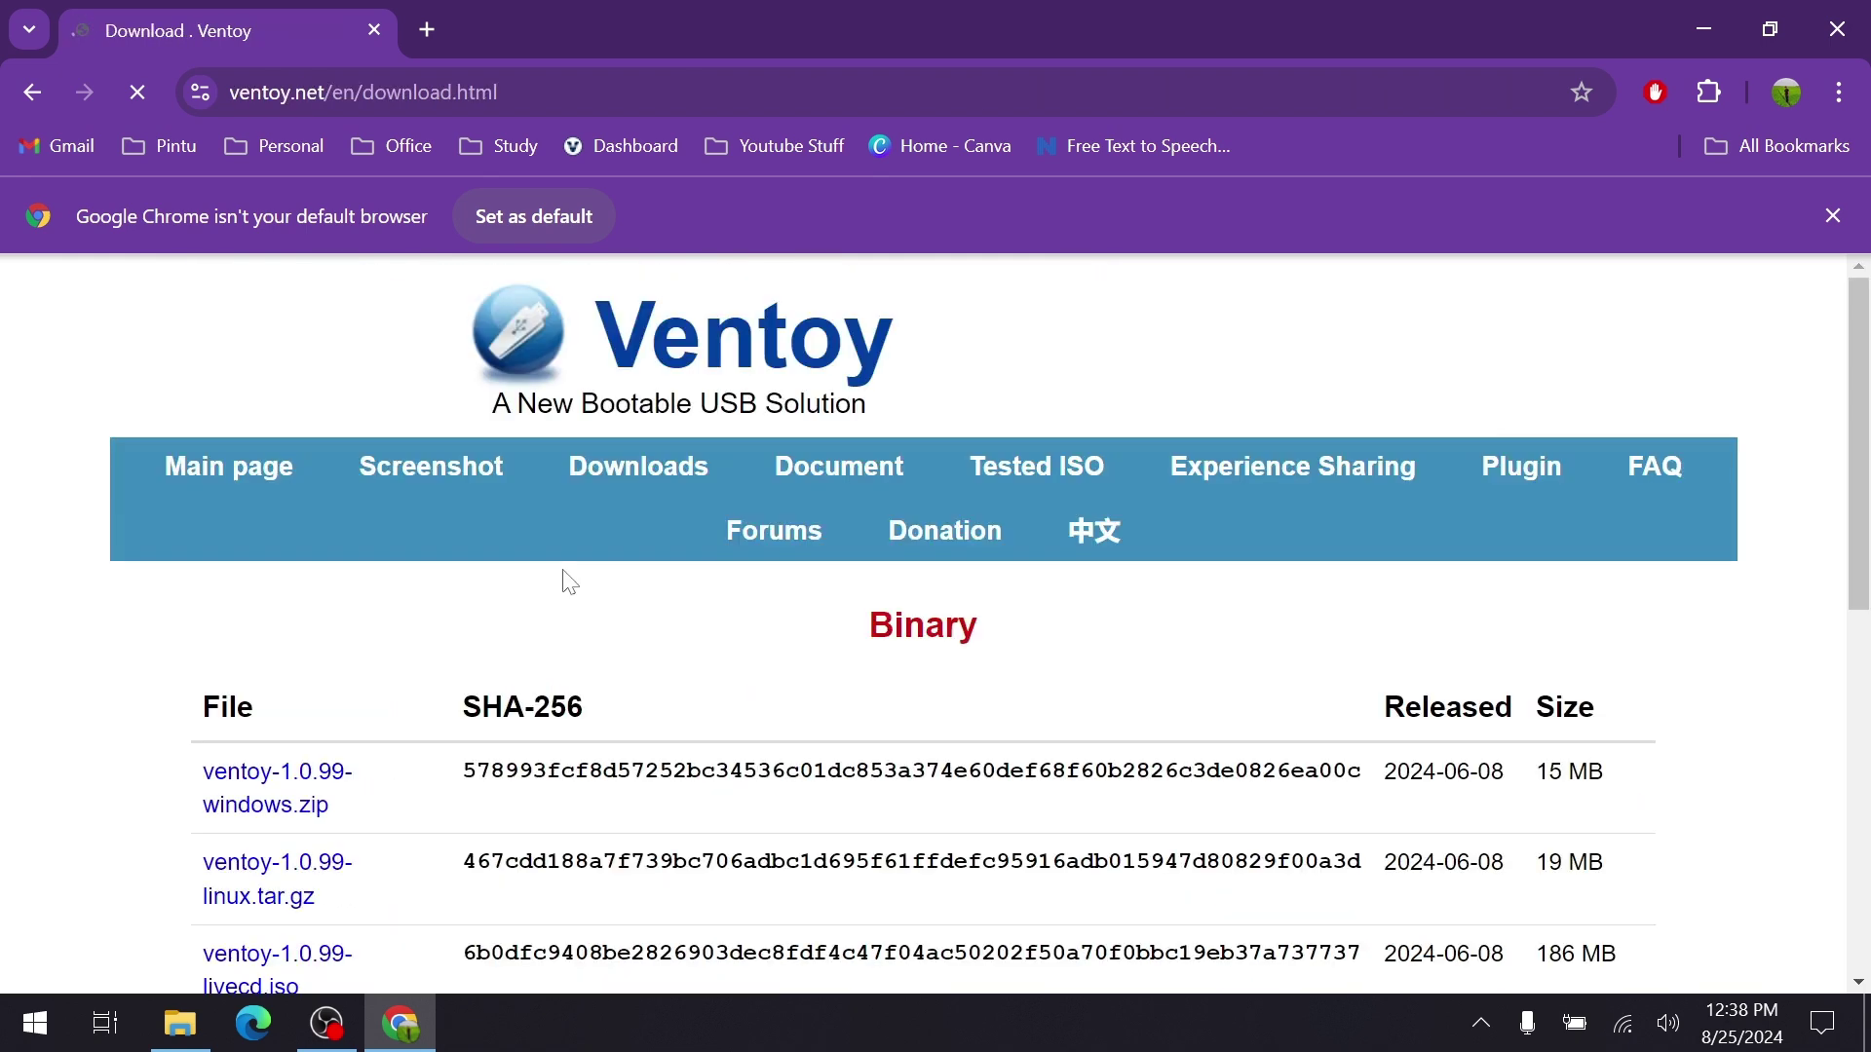
Download ventoy-1.0.99-windows.zip through its SourceForge page and check the browser's downloads.
scroll(384, 701, "down", 3)
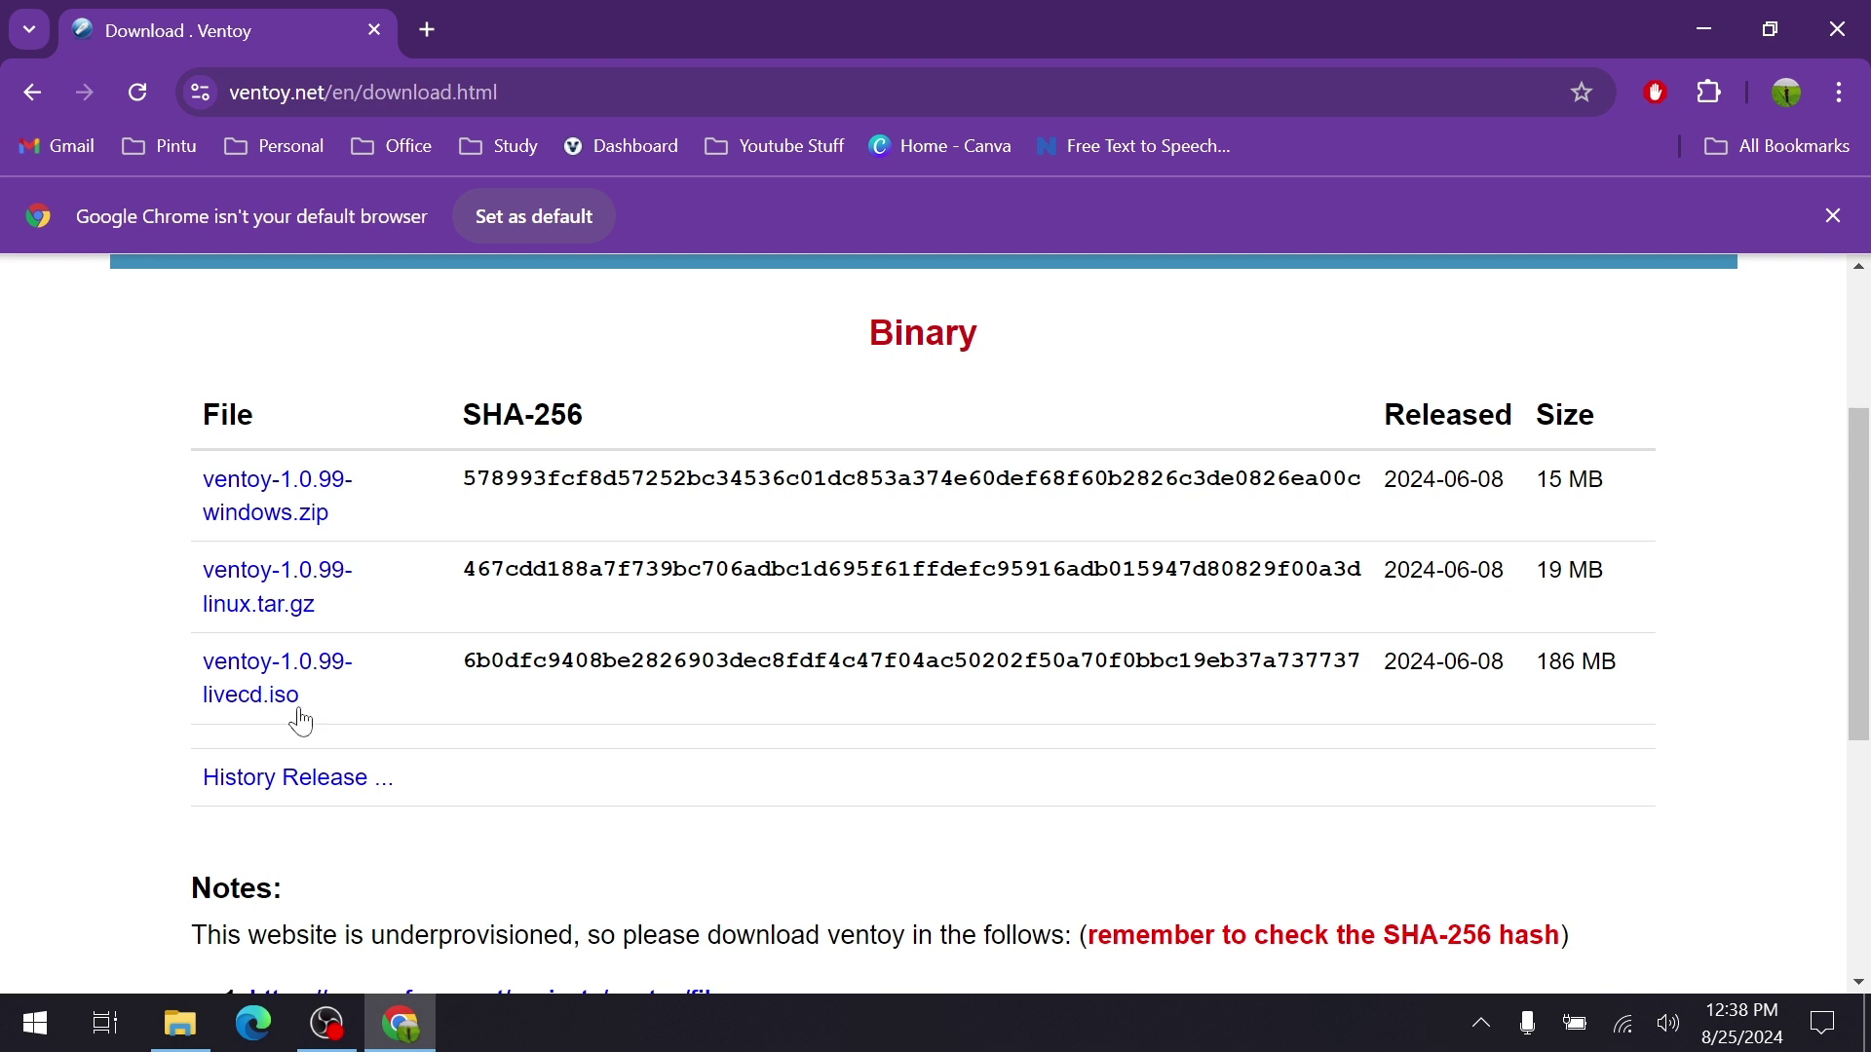
scroll(312, 721, "down", 5)
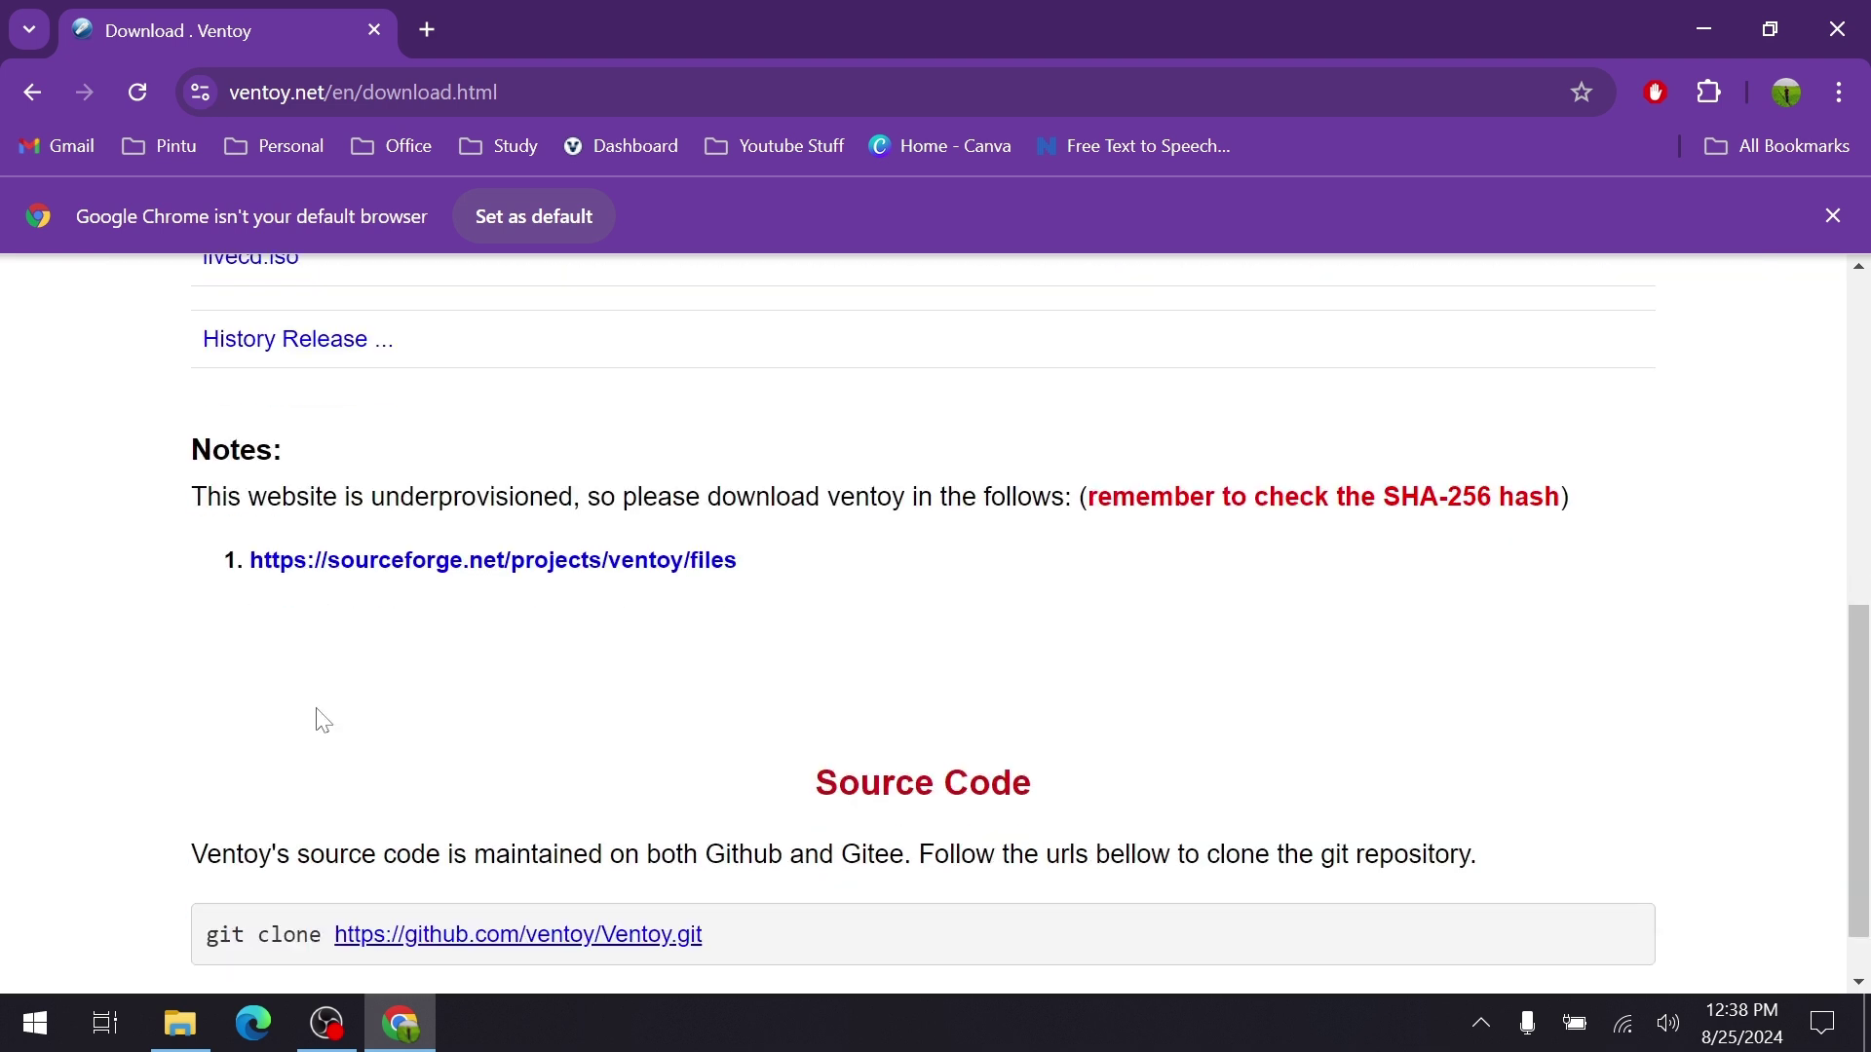
scroll(290, 585, "up", 7)
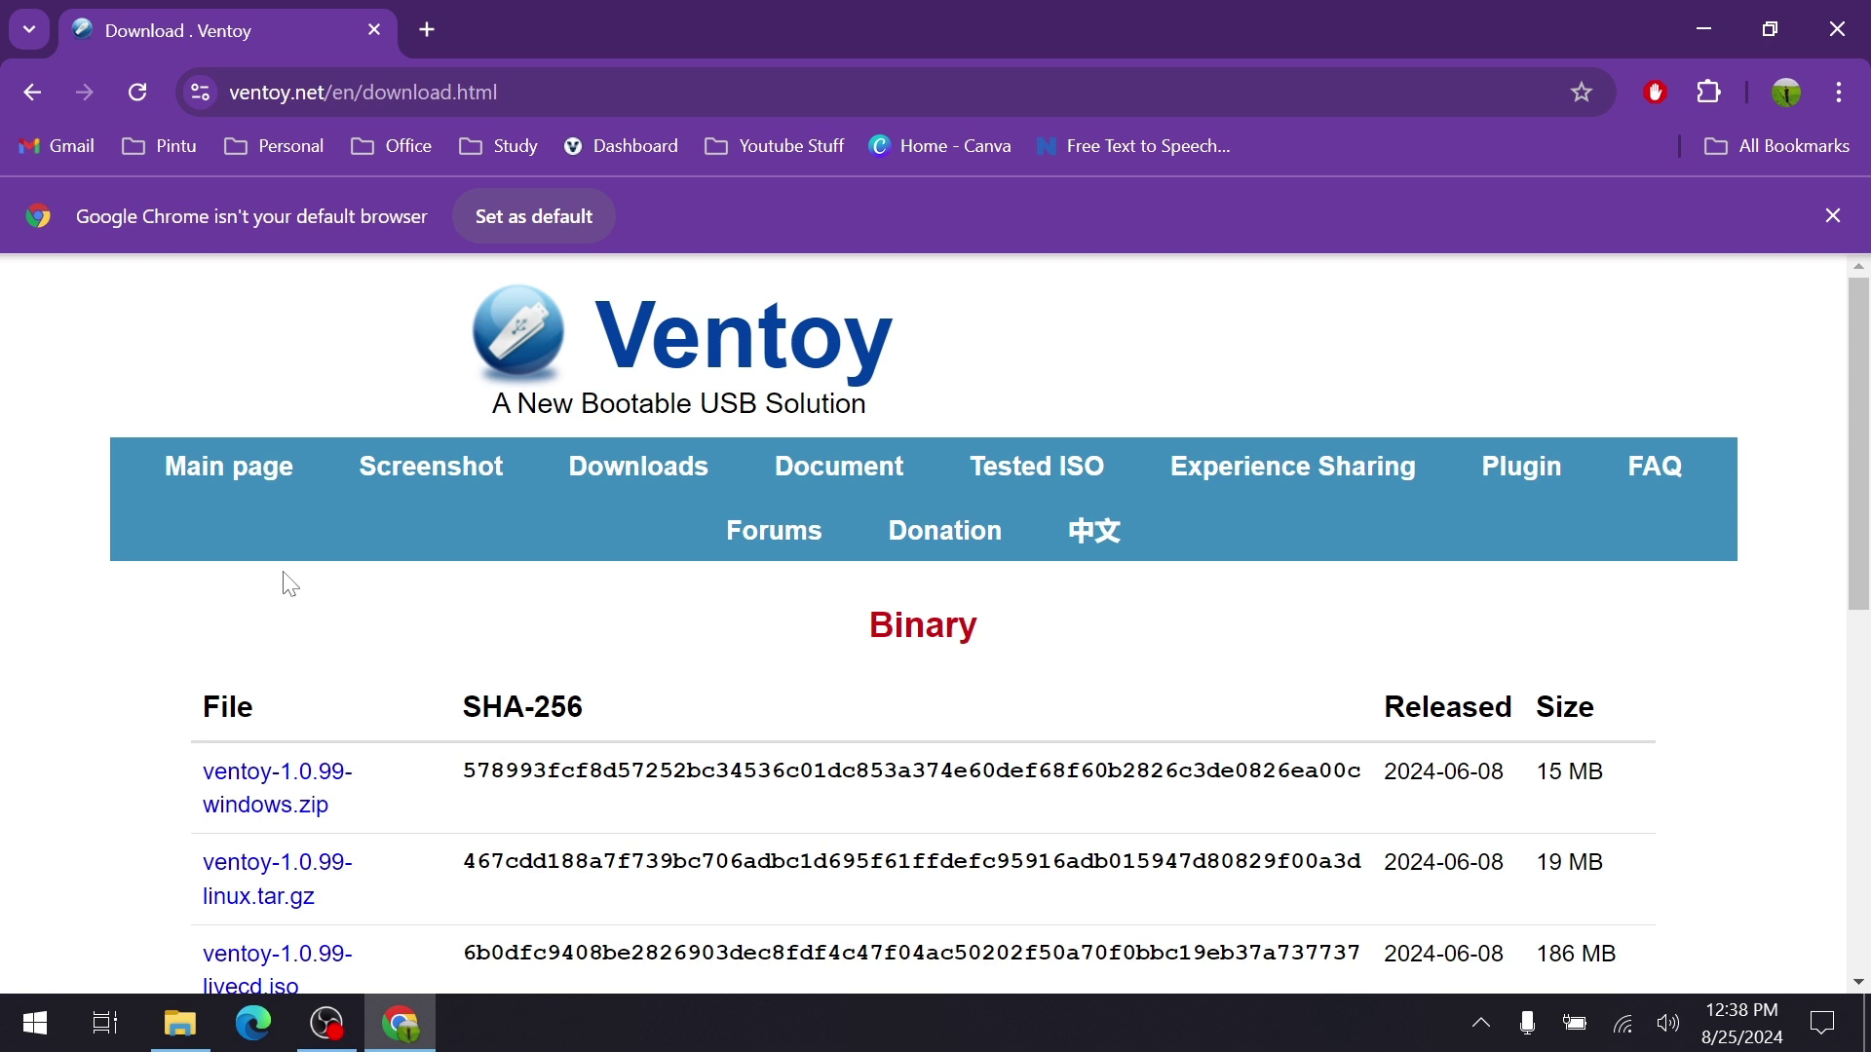
left_click(270, 779)
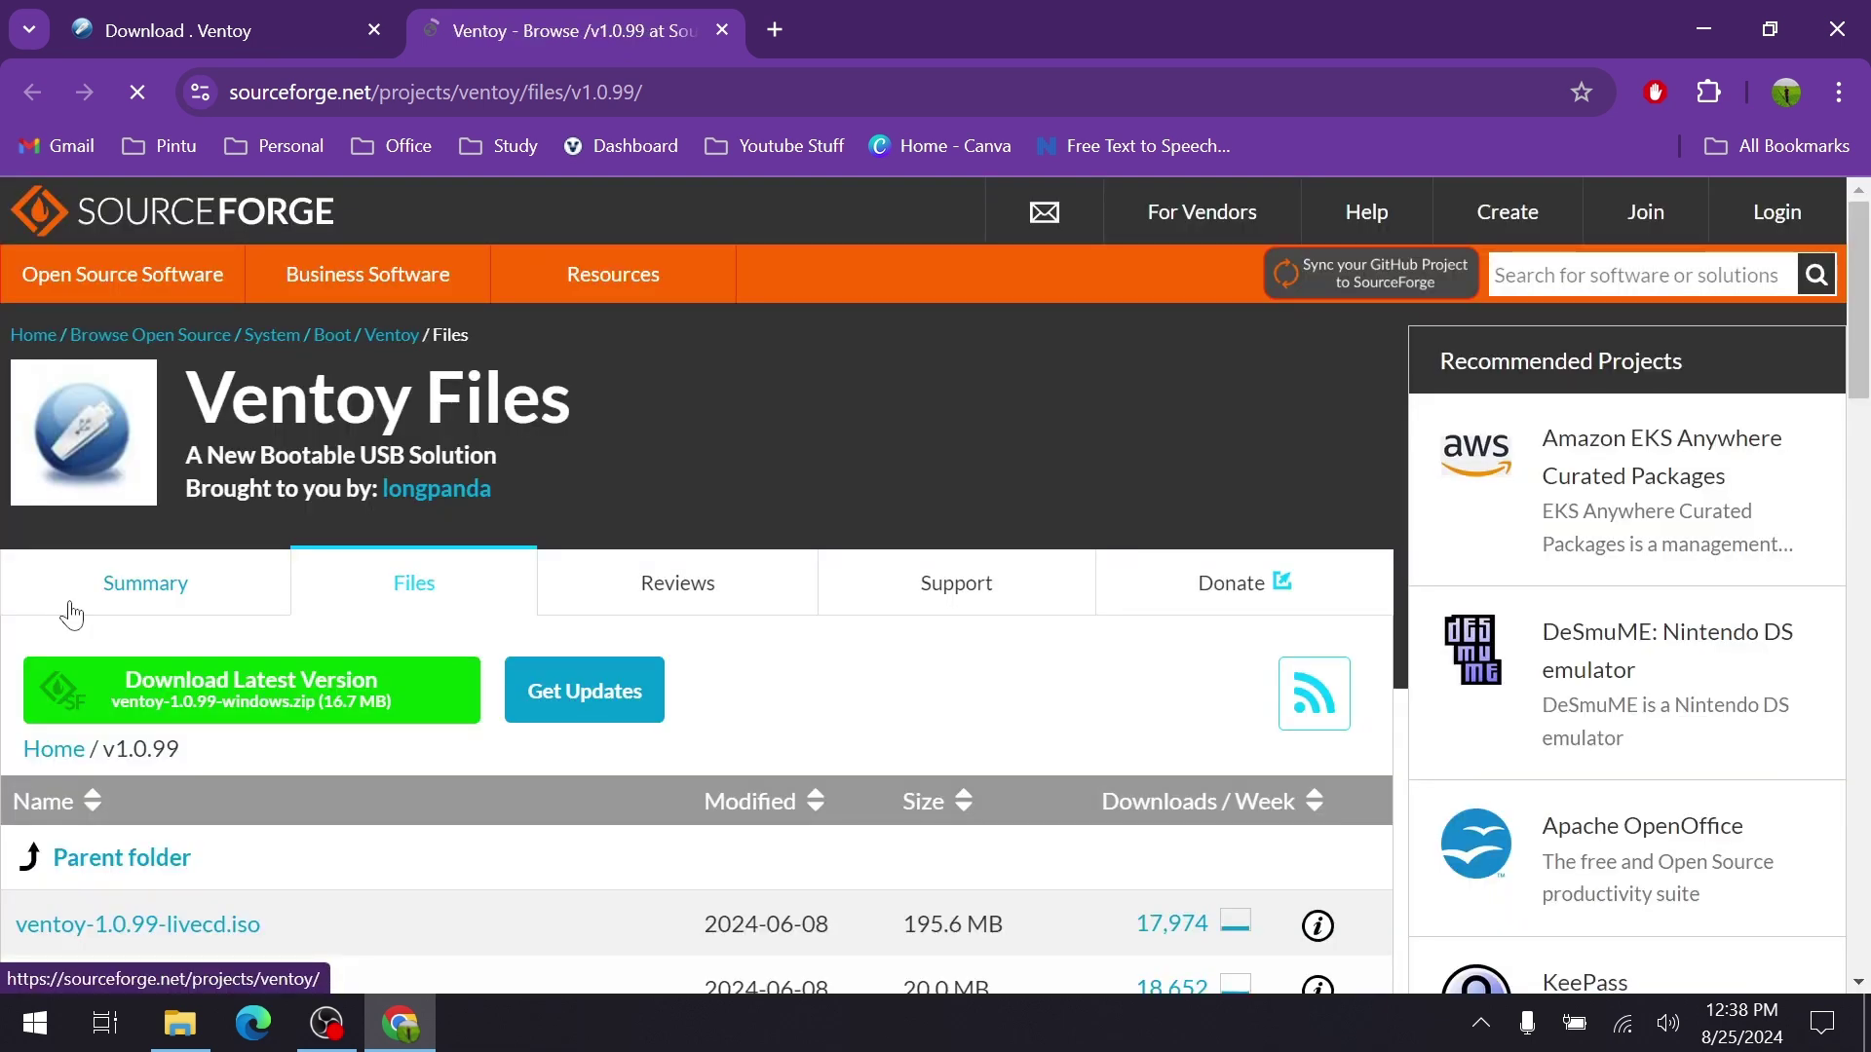
left_click(156, 715)
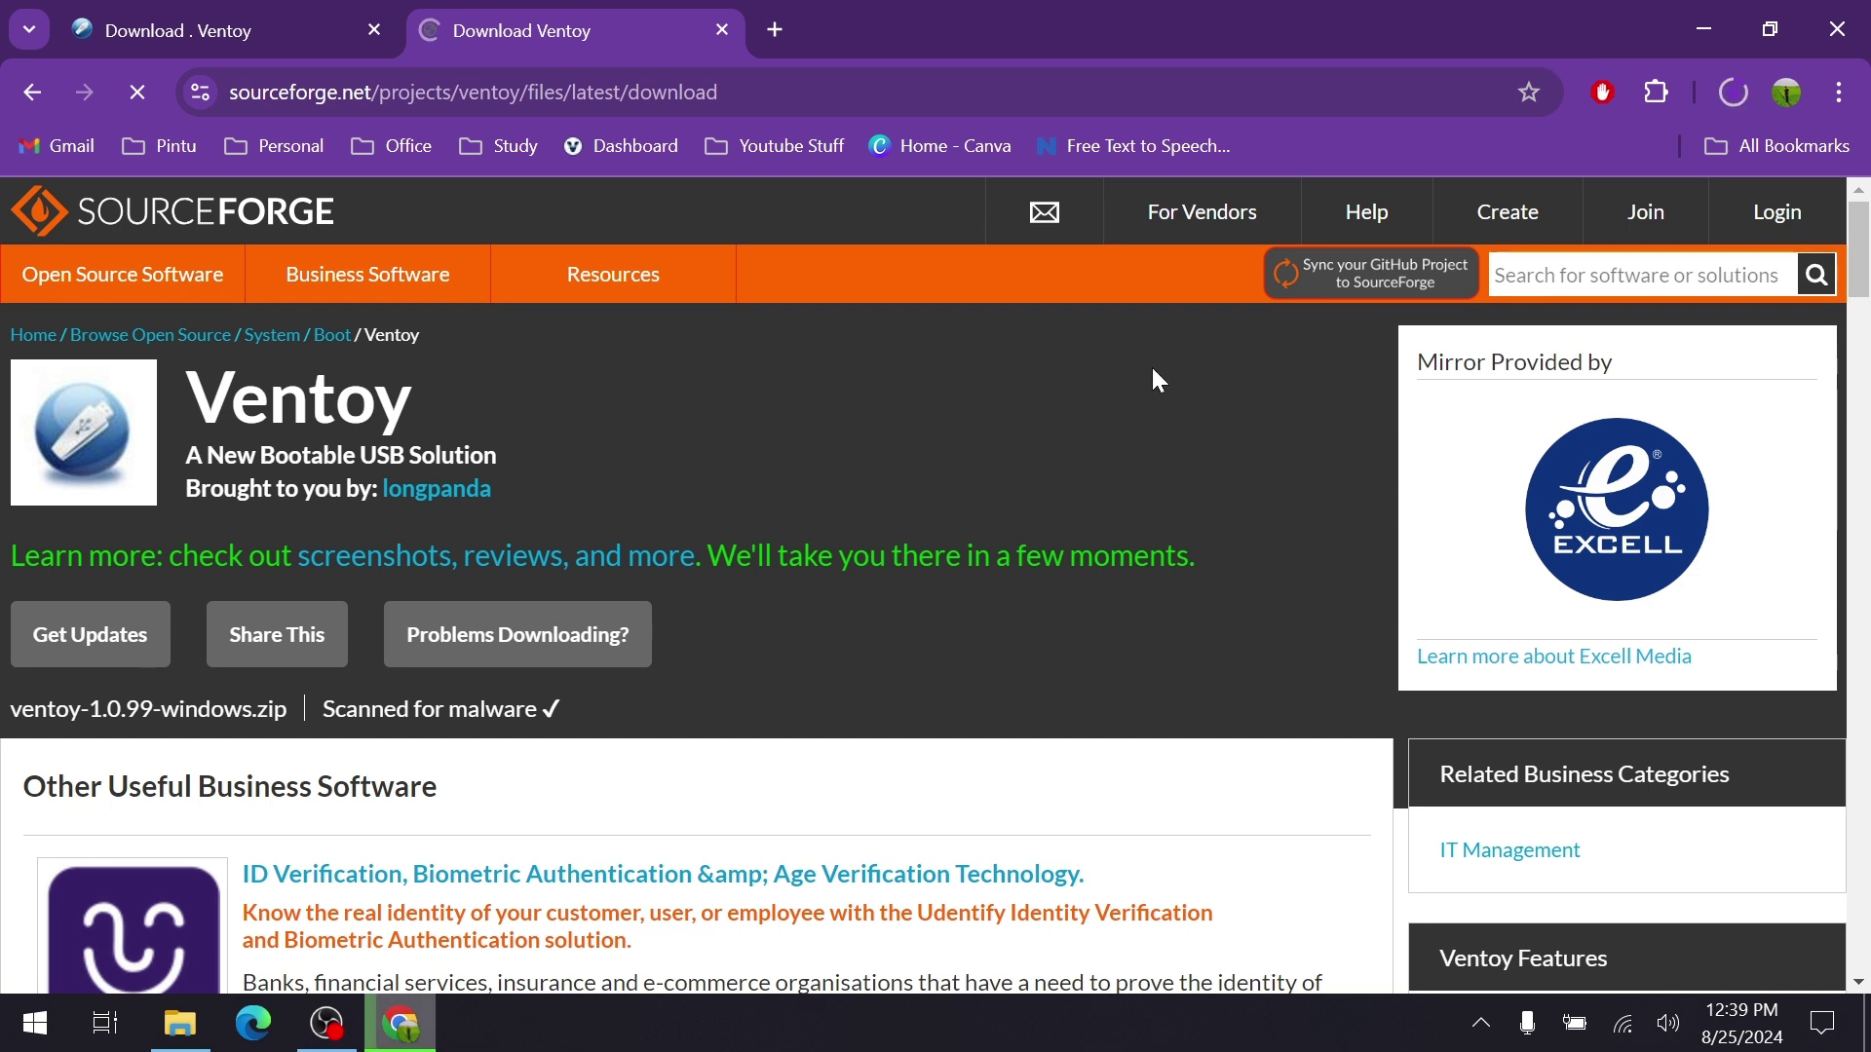
left_click(1735, 95)
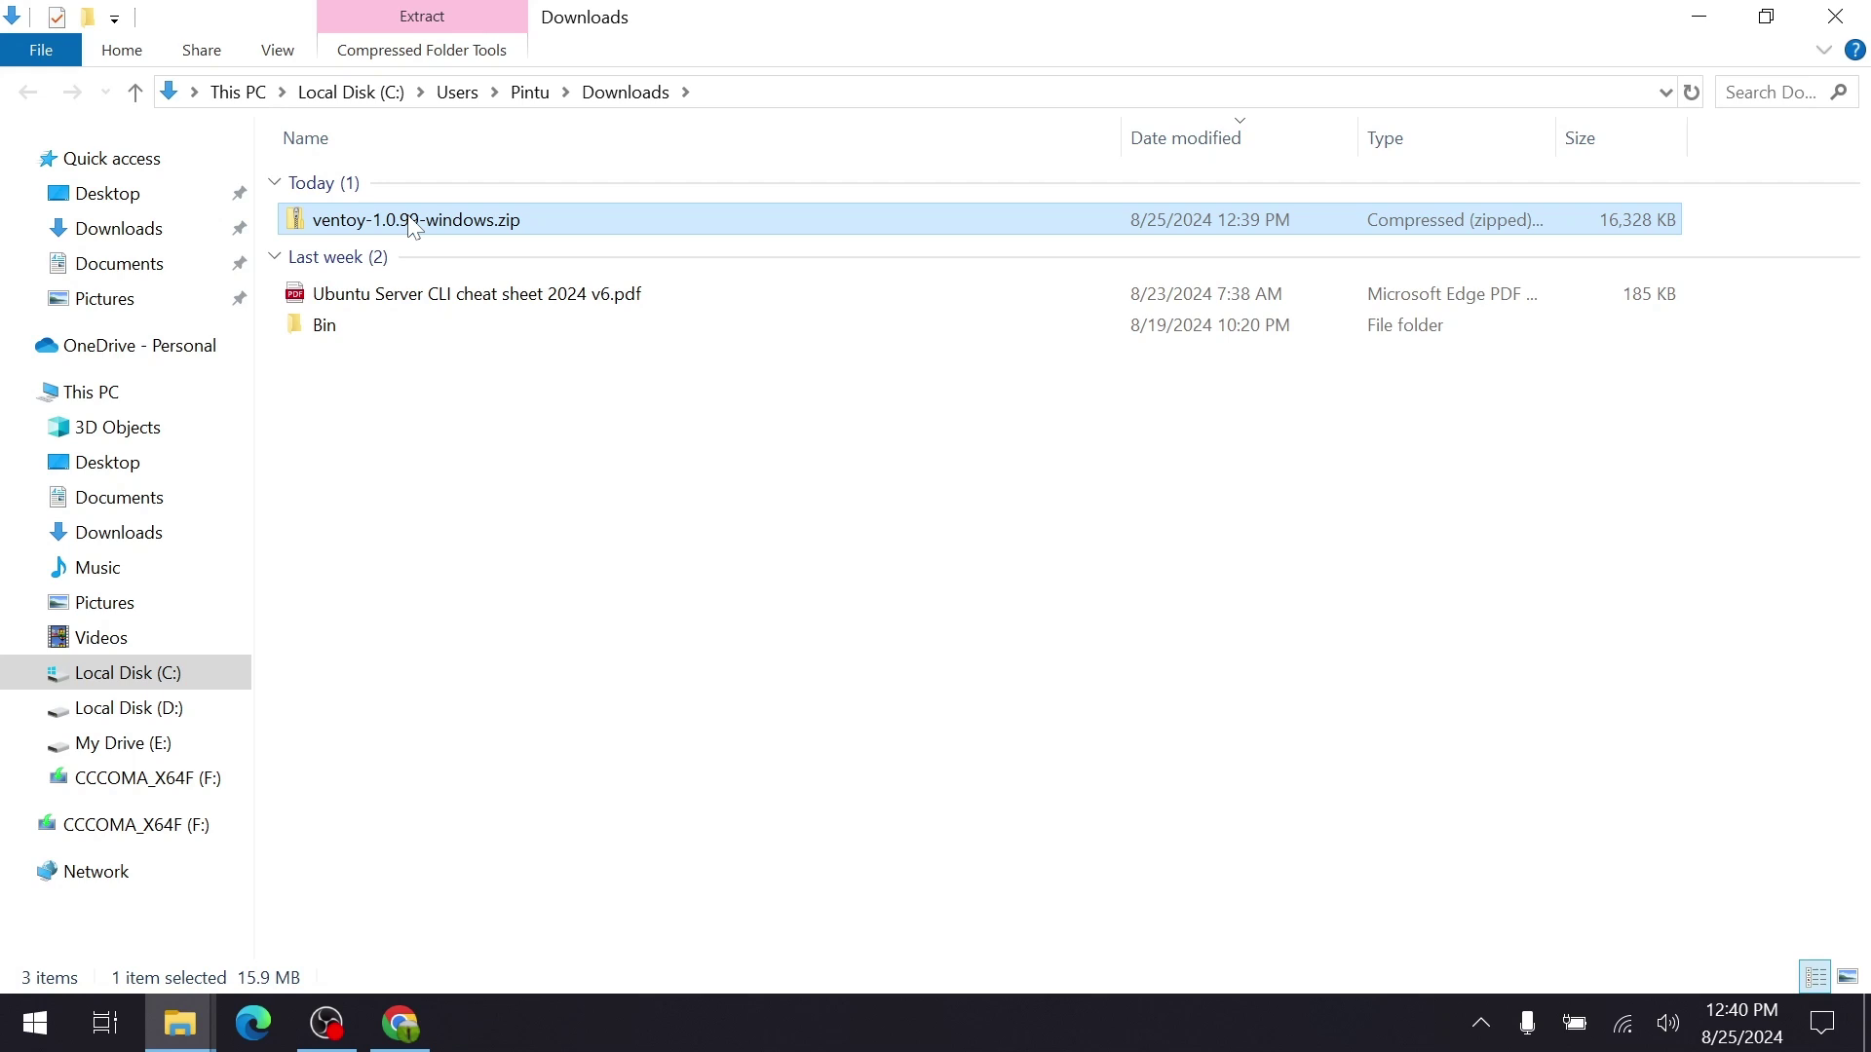
Extract ventoy-1.0.99-windows.zip in the Downloads folder and run Ventoy2Disk.exe from the ventoy-1.0.99 folder.
double_click(411, 222)
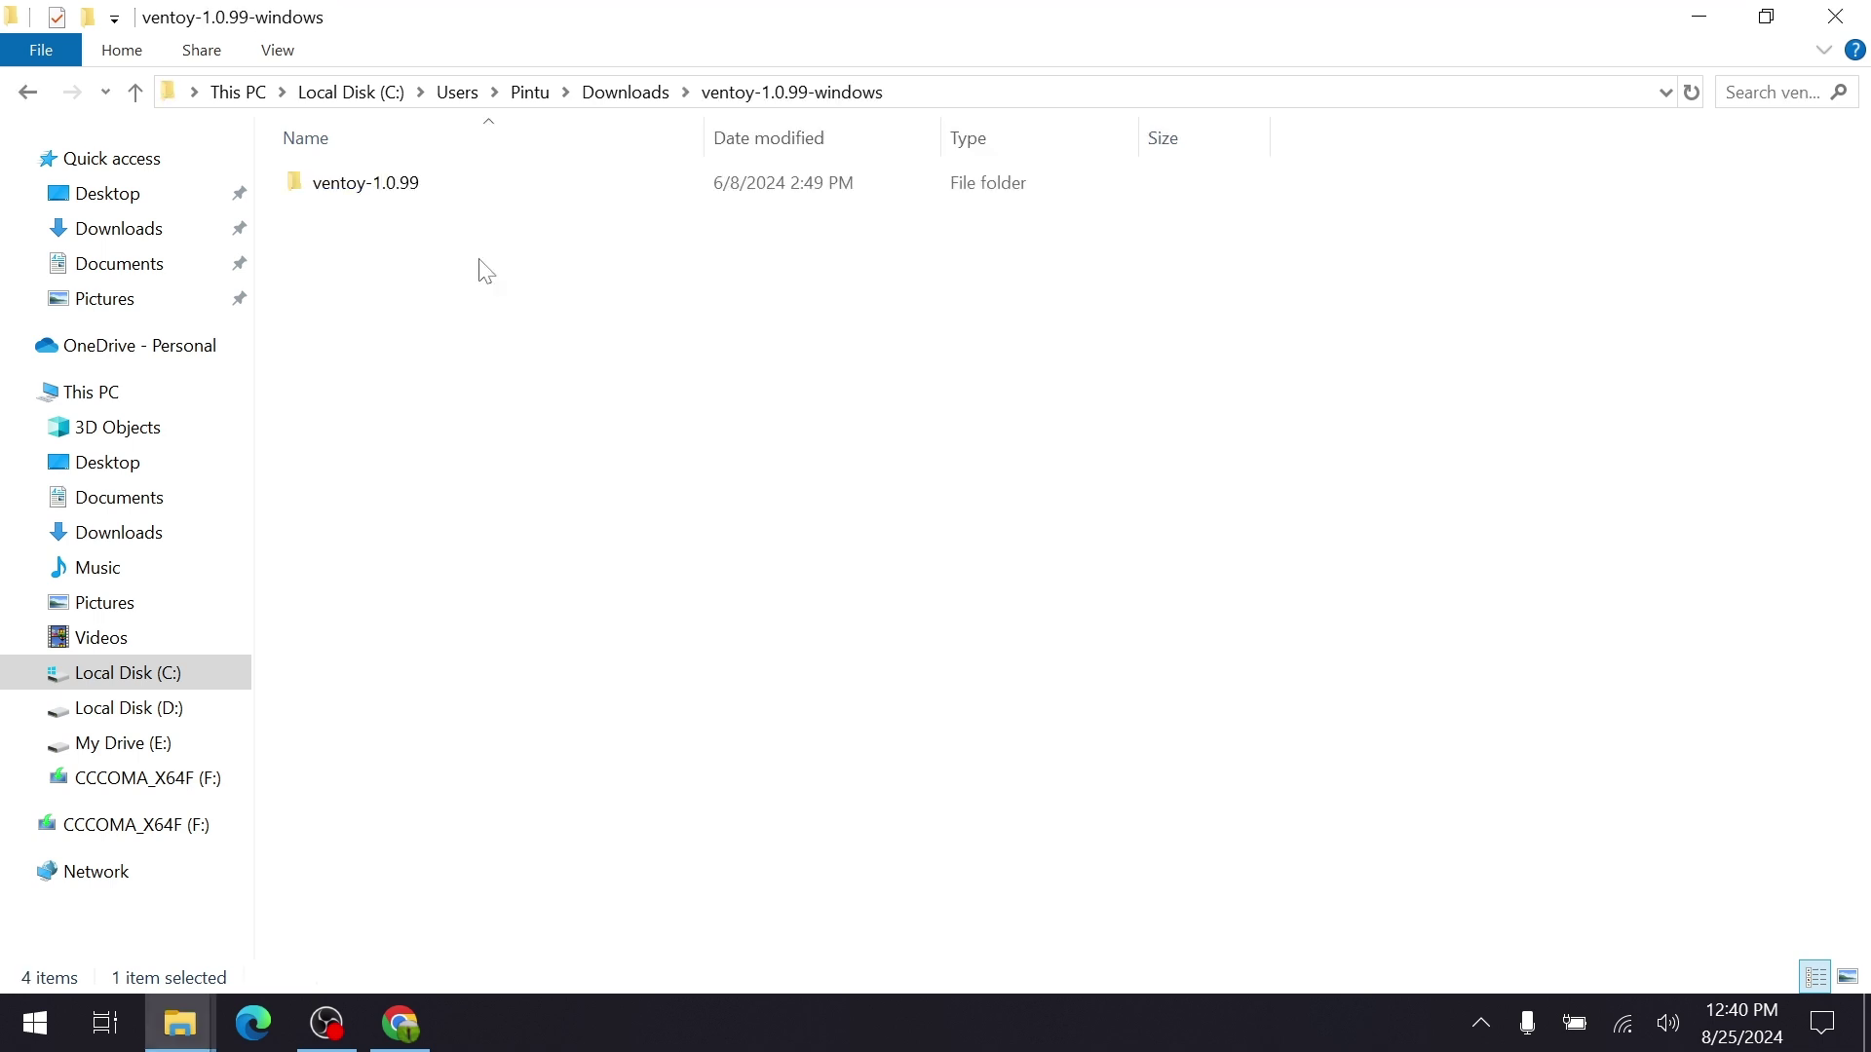
key("Return")
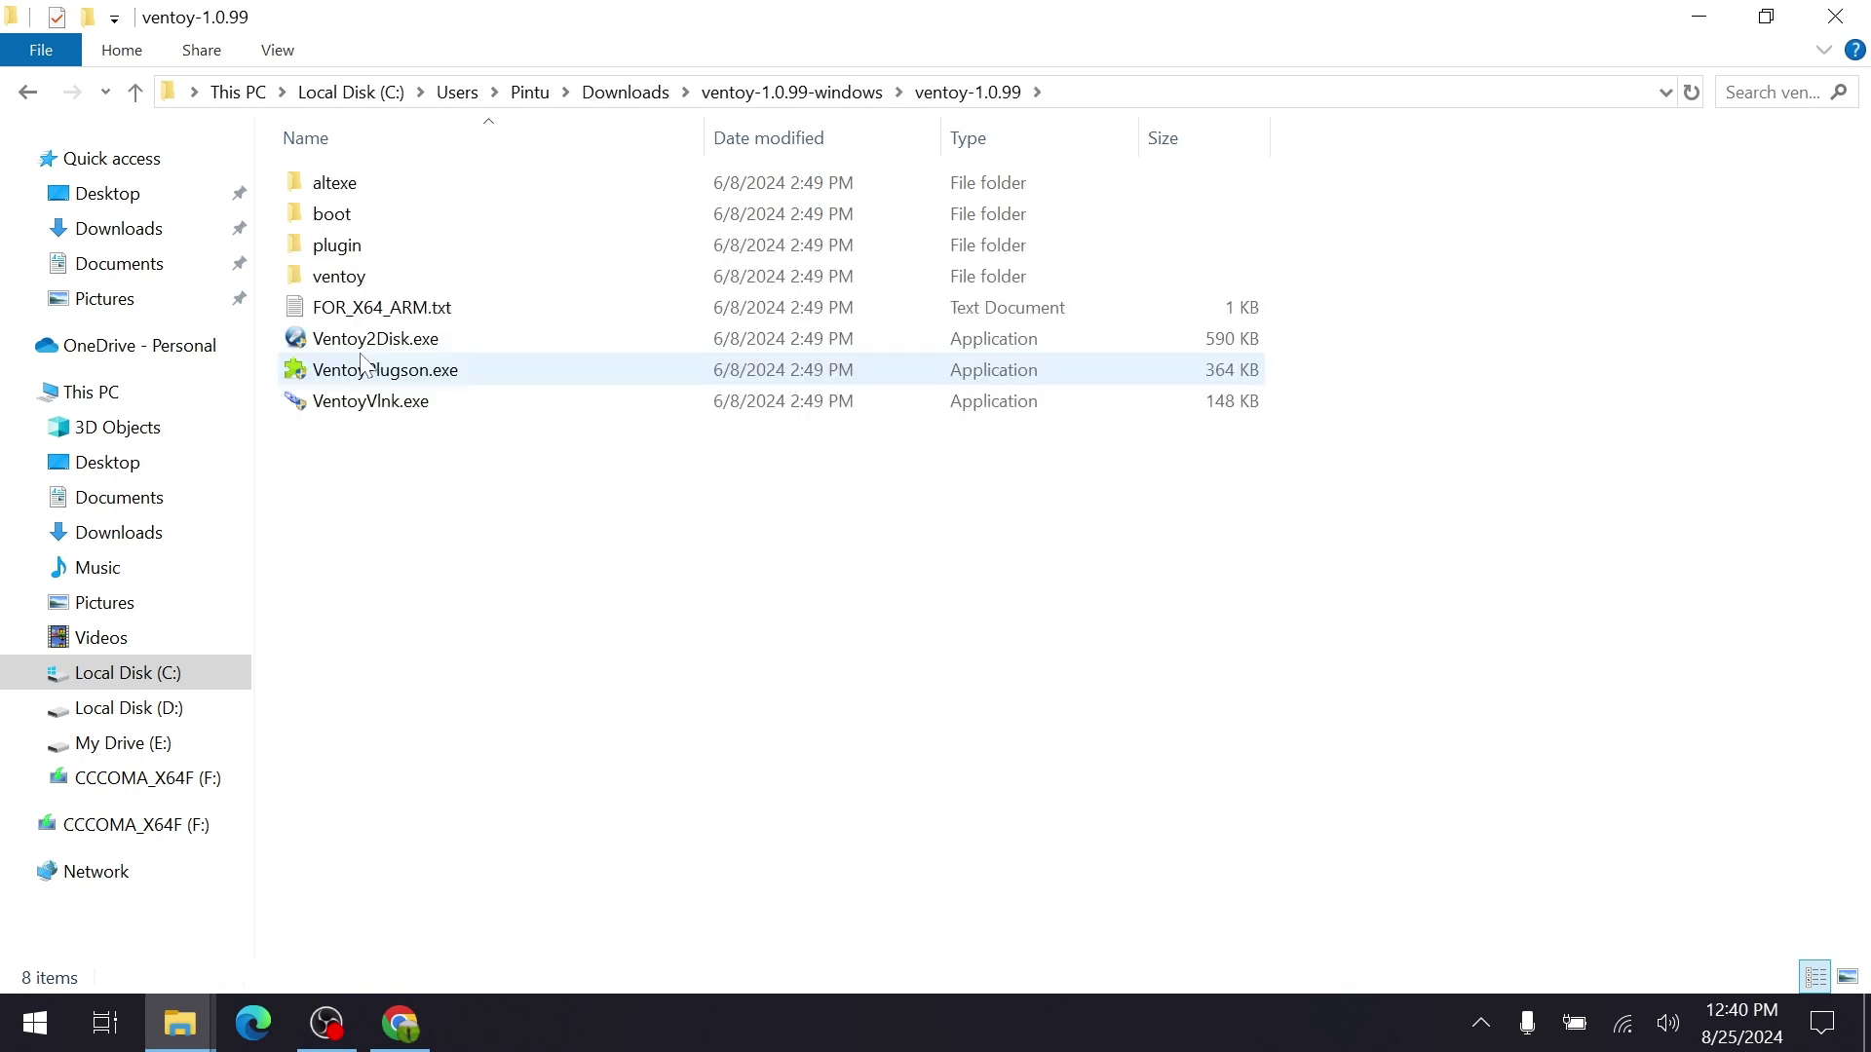
double_click(409, 341)
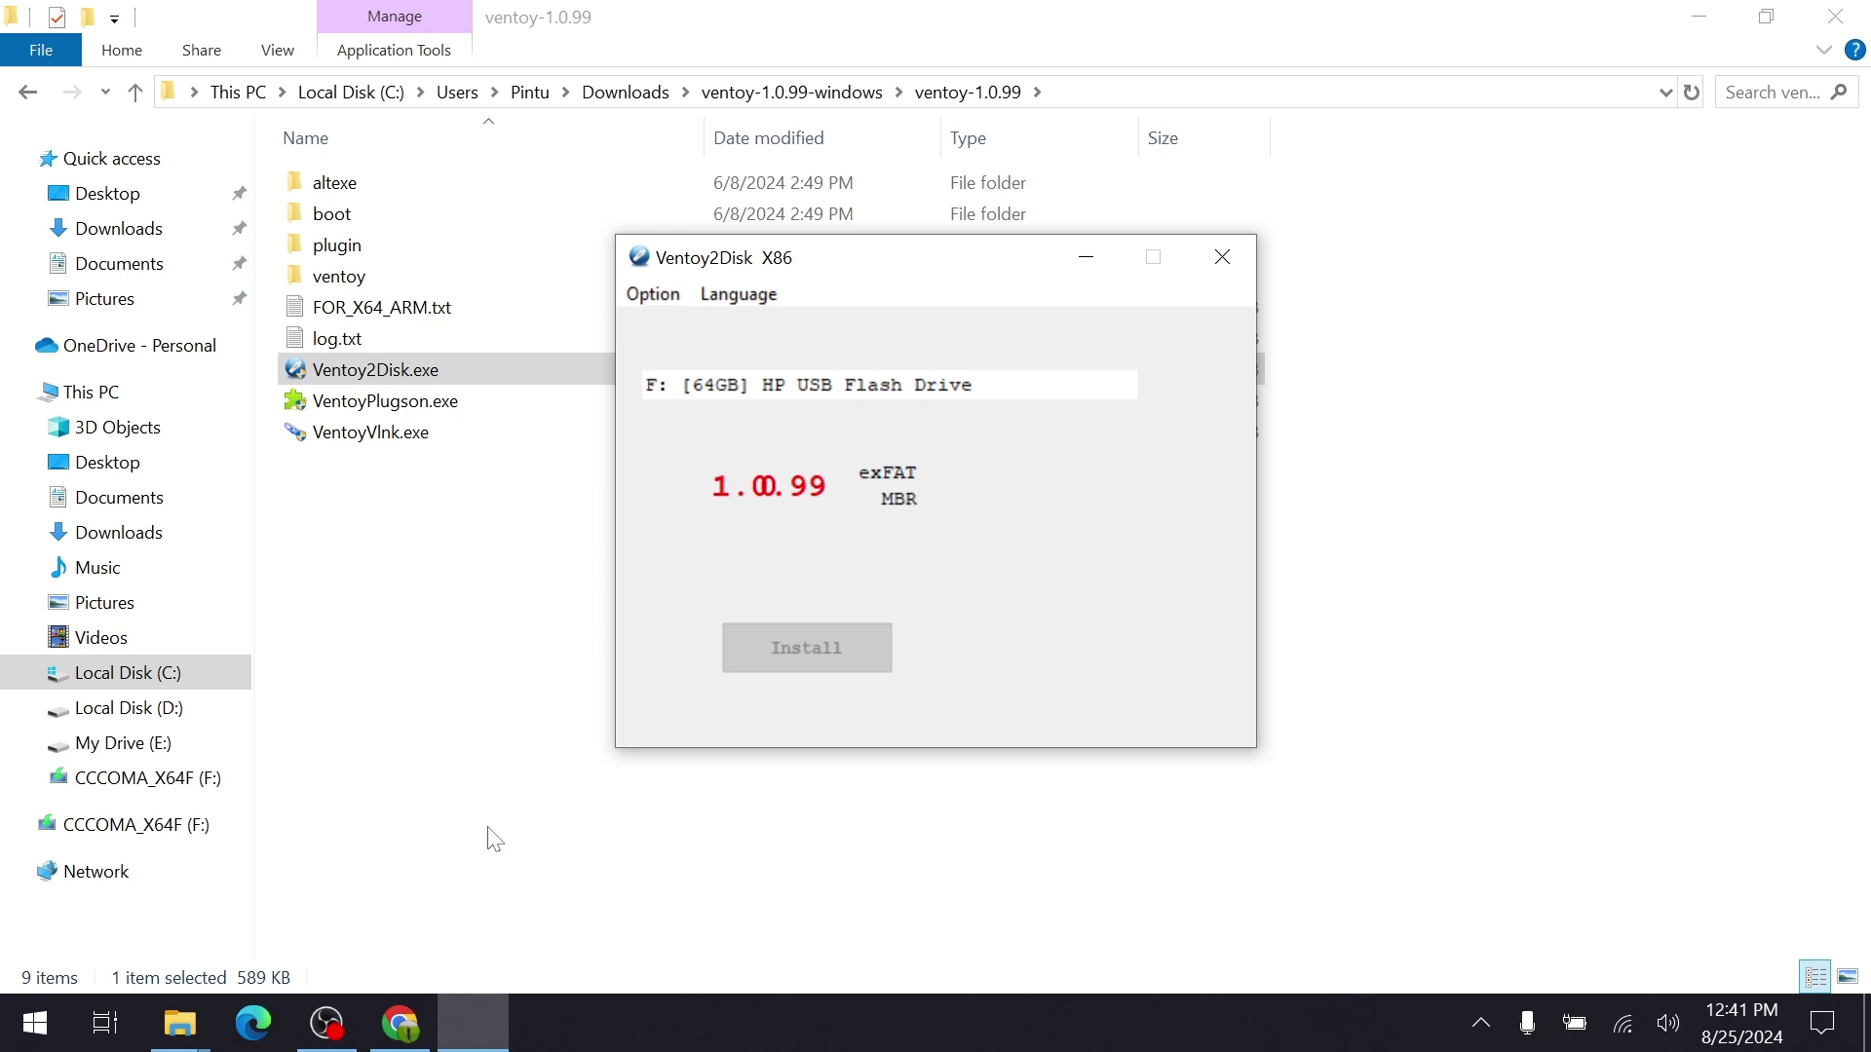
Install Ventoy on the 64GB HP USB Flash Drive (F:), accept formatting the device, and close Ventoy2Disk.
left_click(1224, 259)
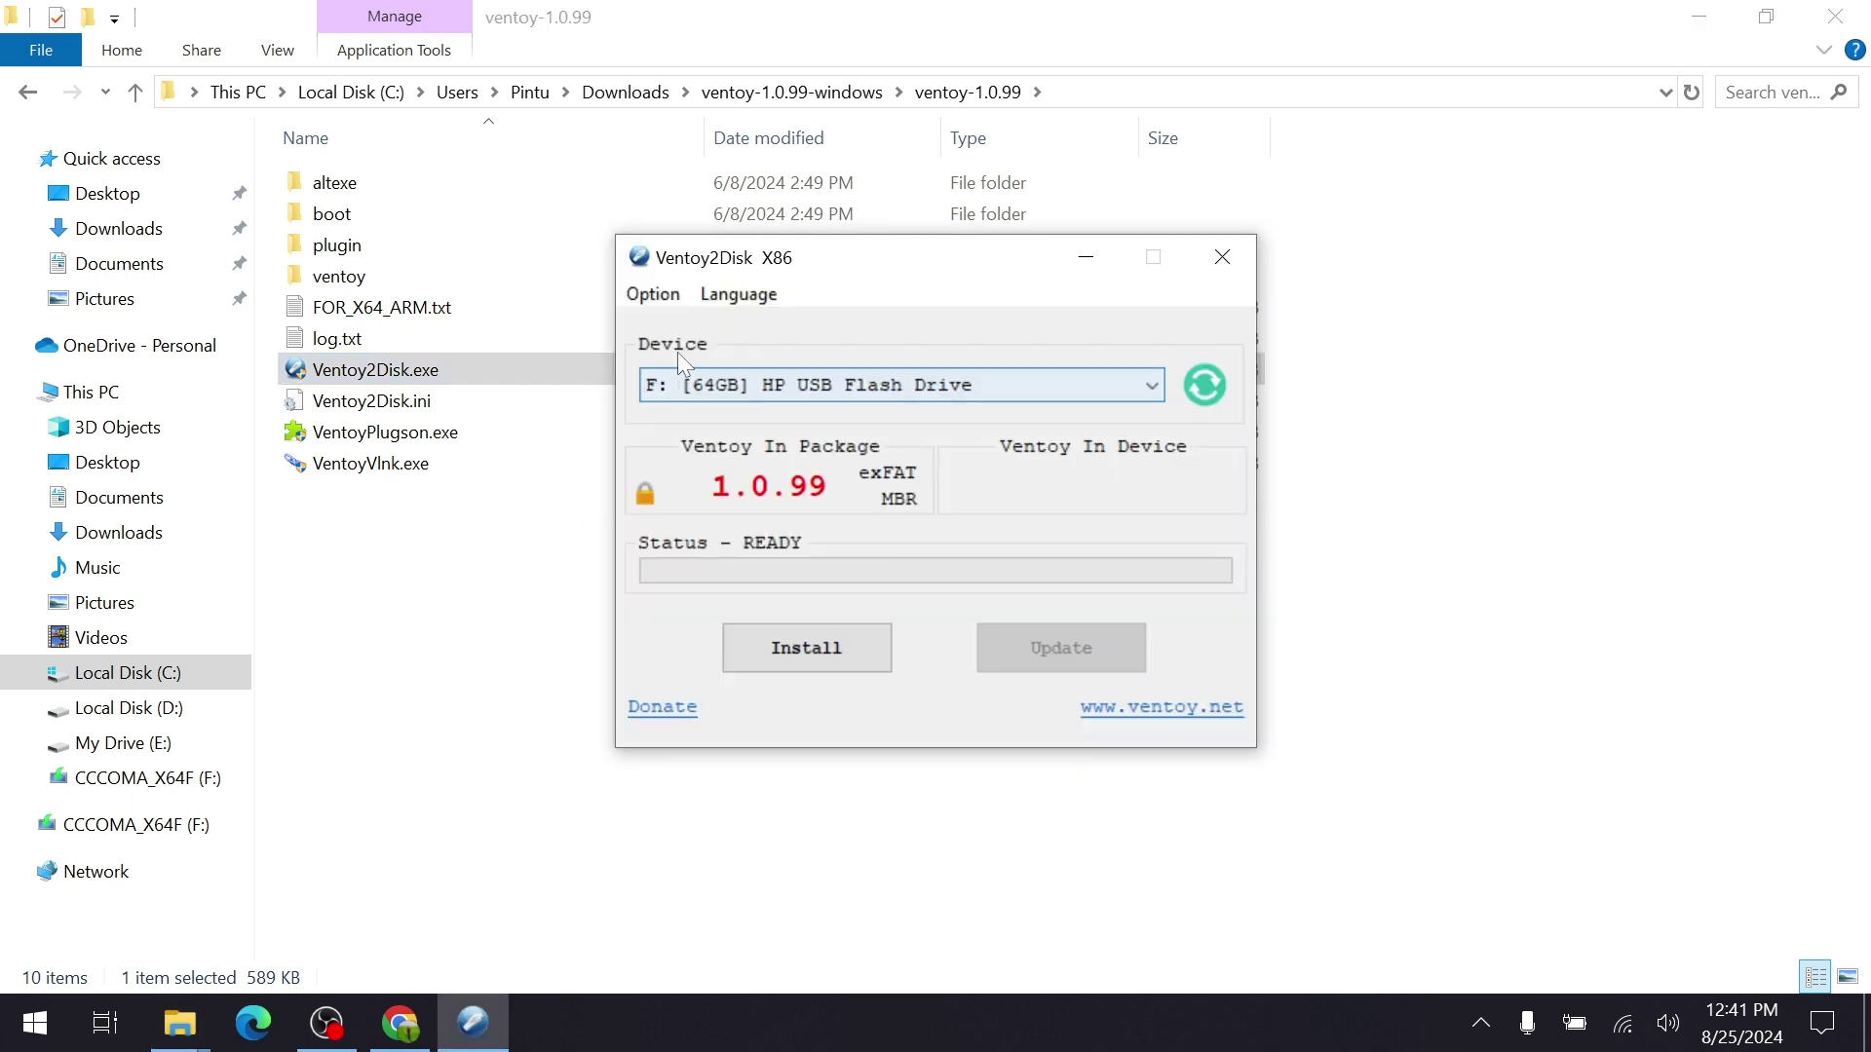
left_click(924, 387)
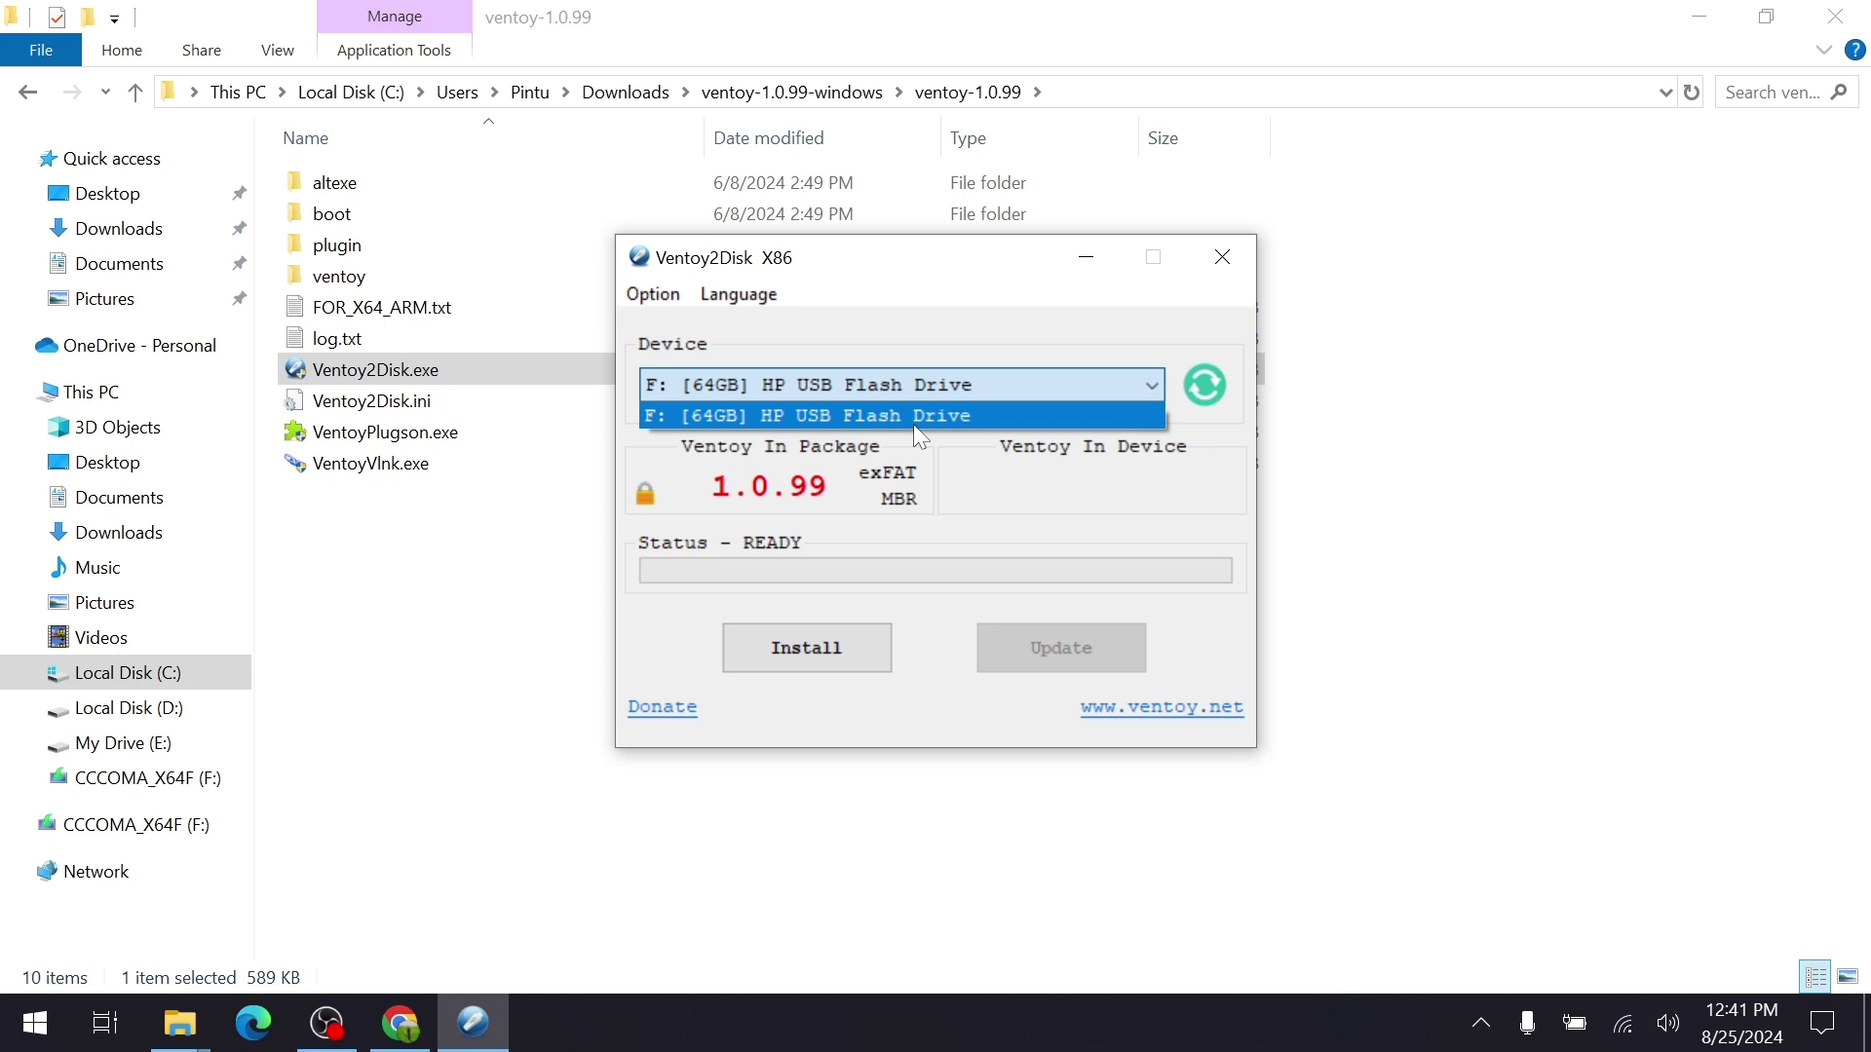
left_click(915, 424)
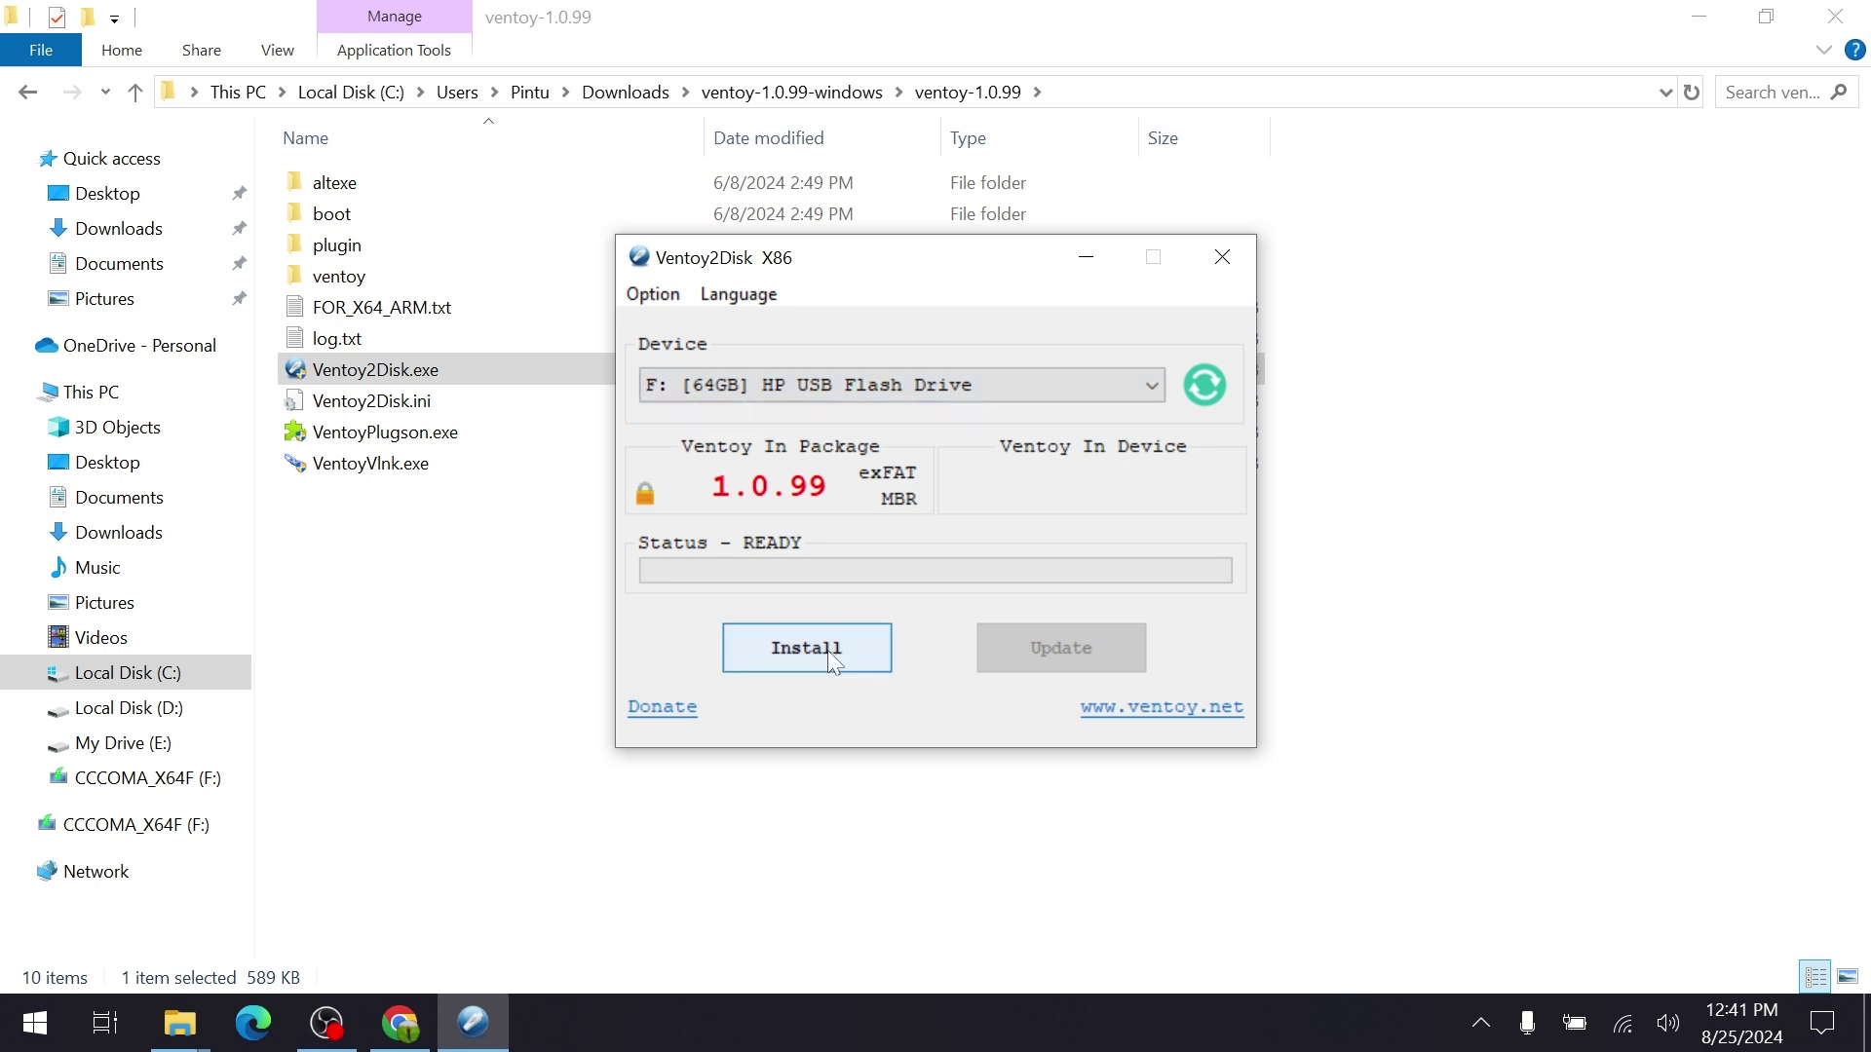
left_click(829, 650)
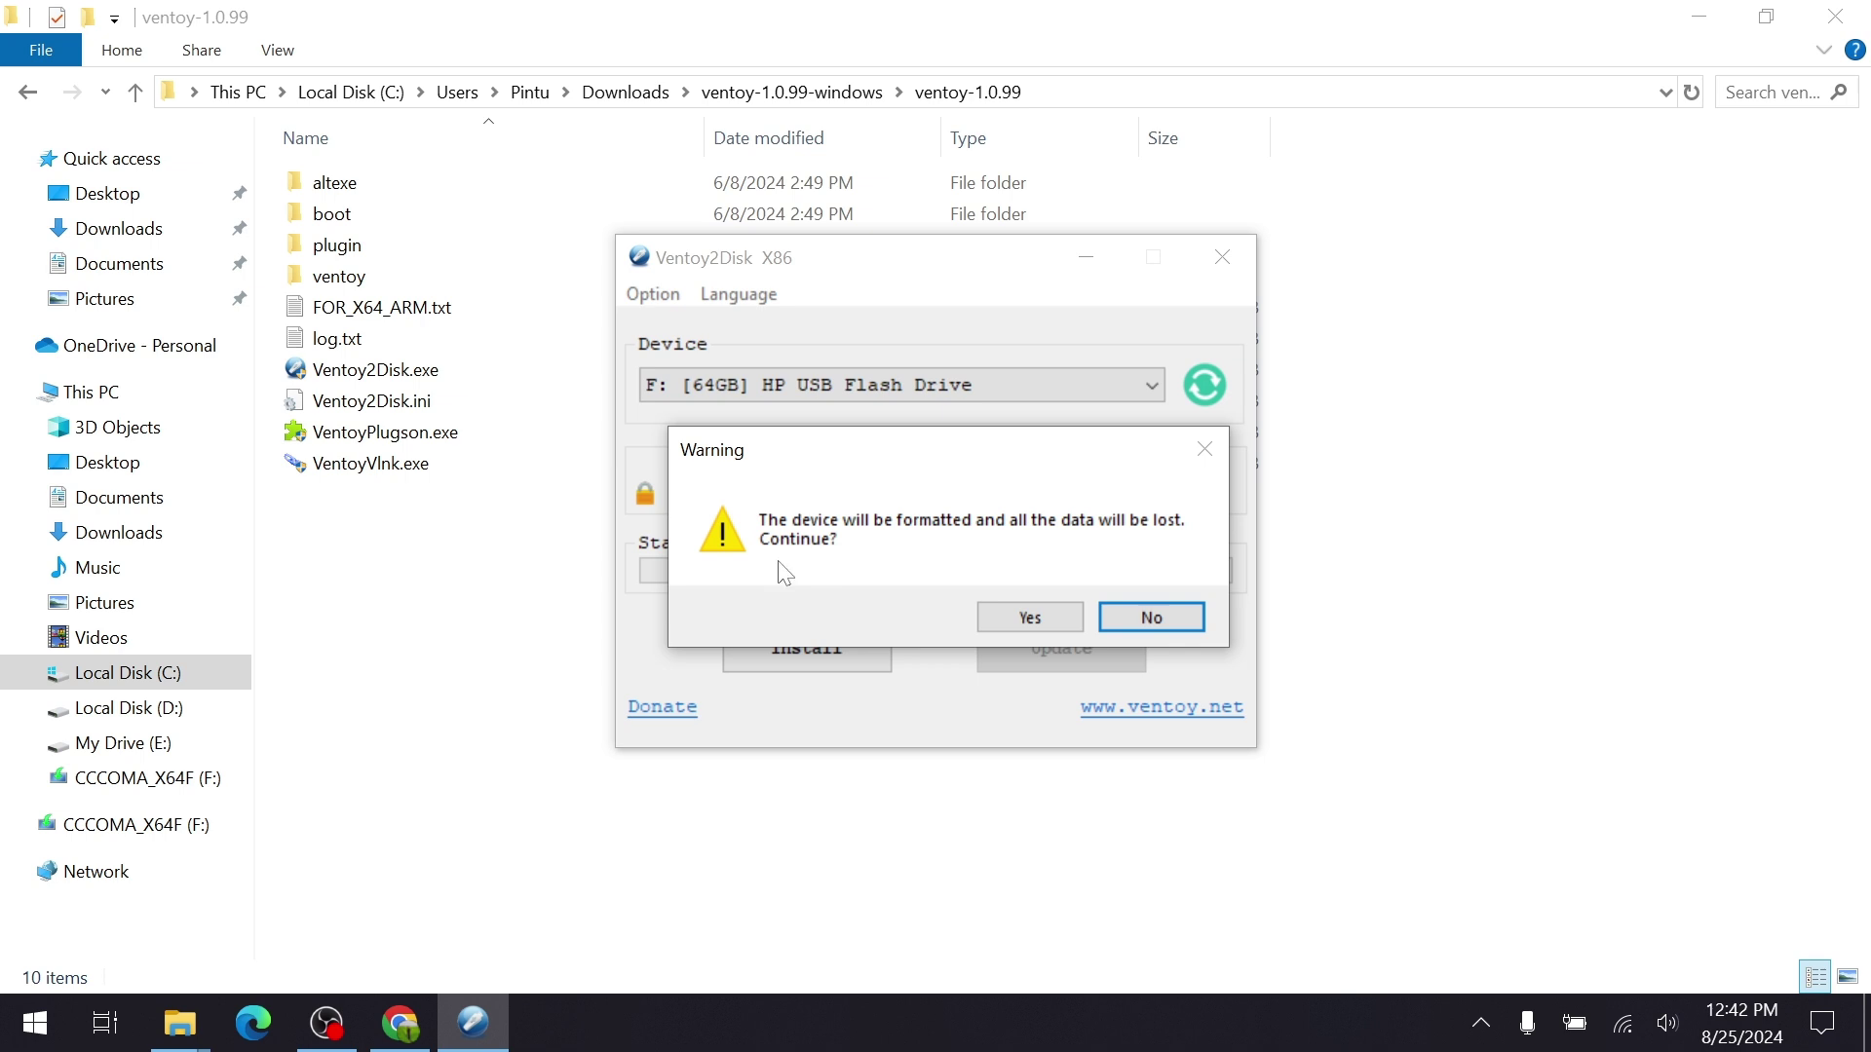
left_click(1020, 617)
left_click(1030, 617)
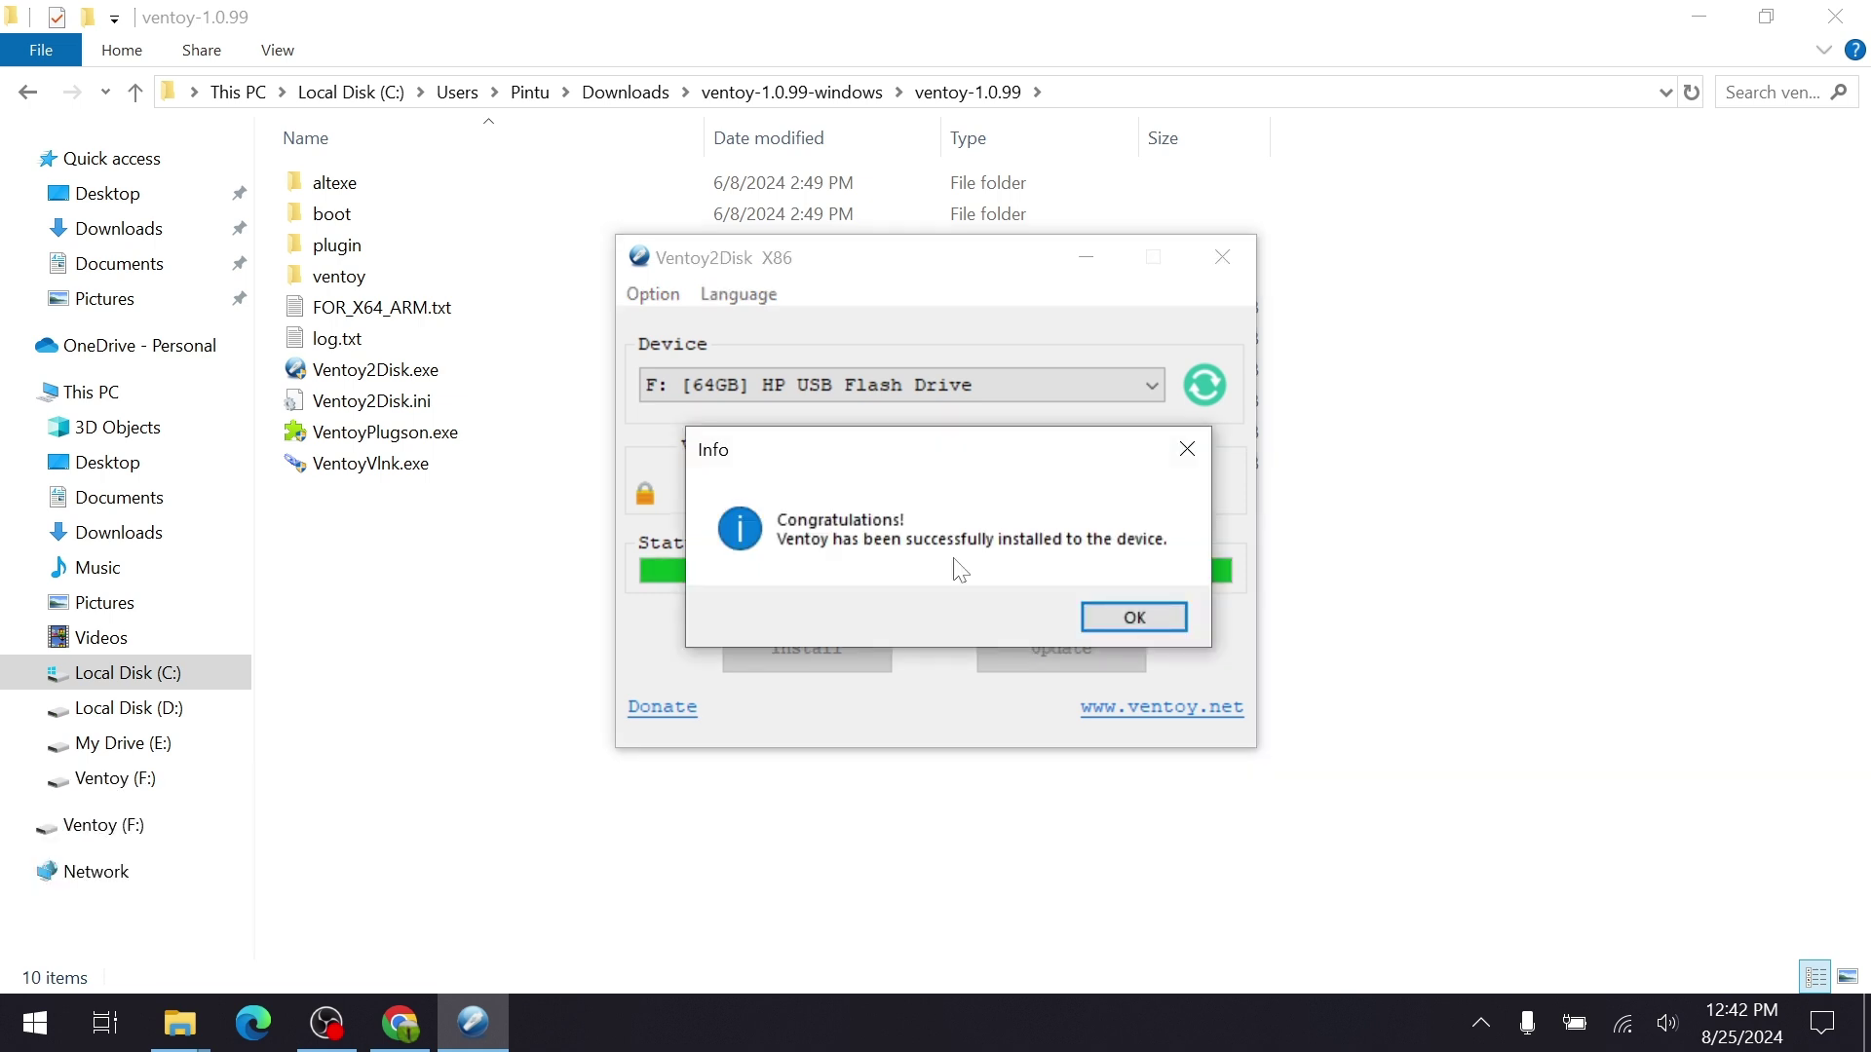
left_click(1142, 614)
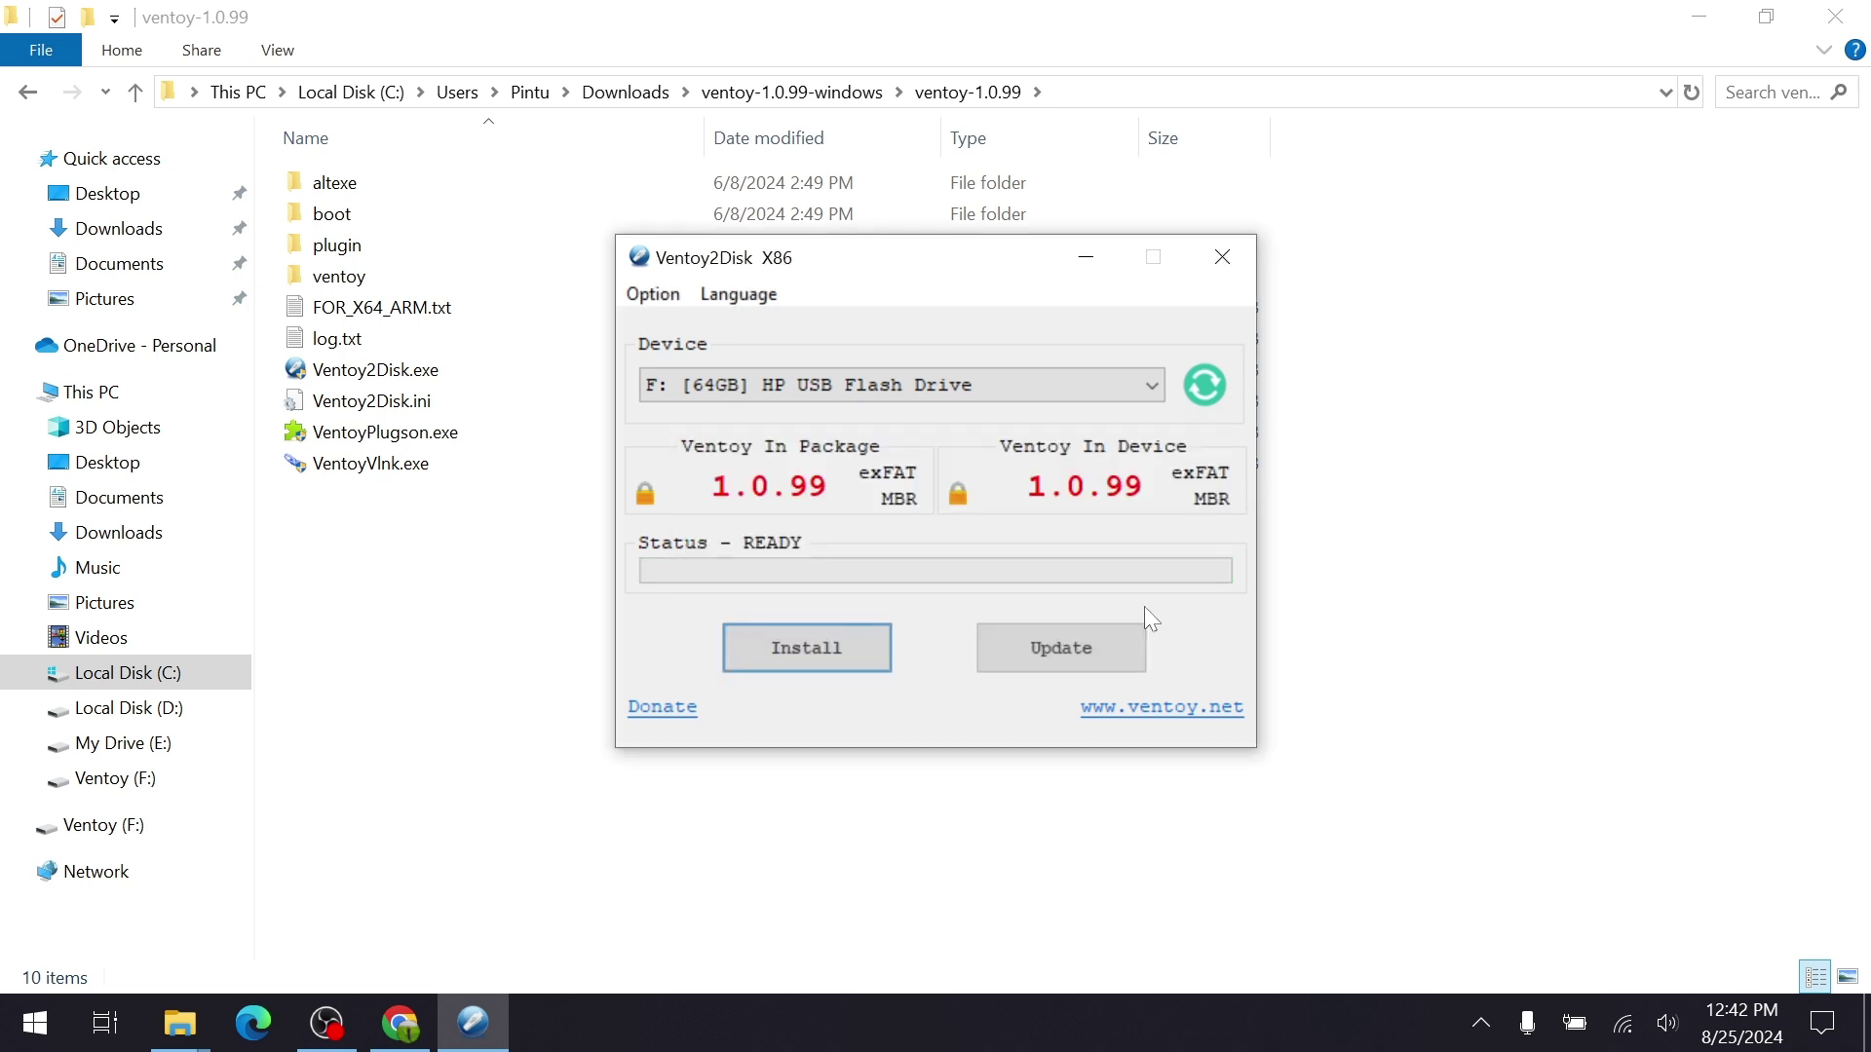
key("alt+F4")
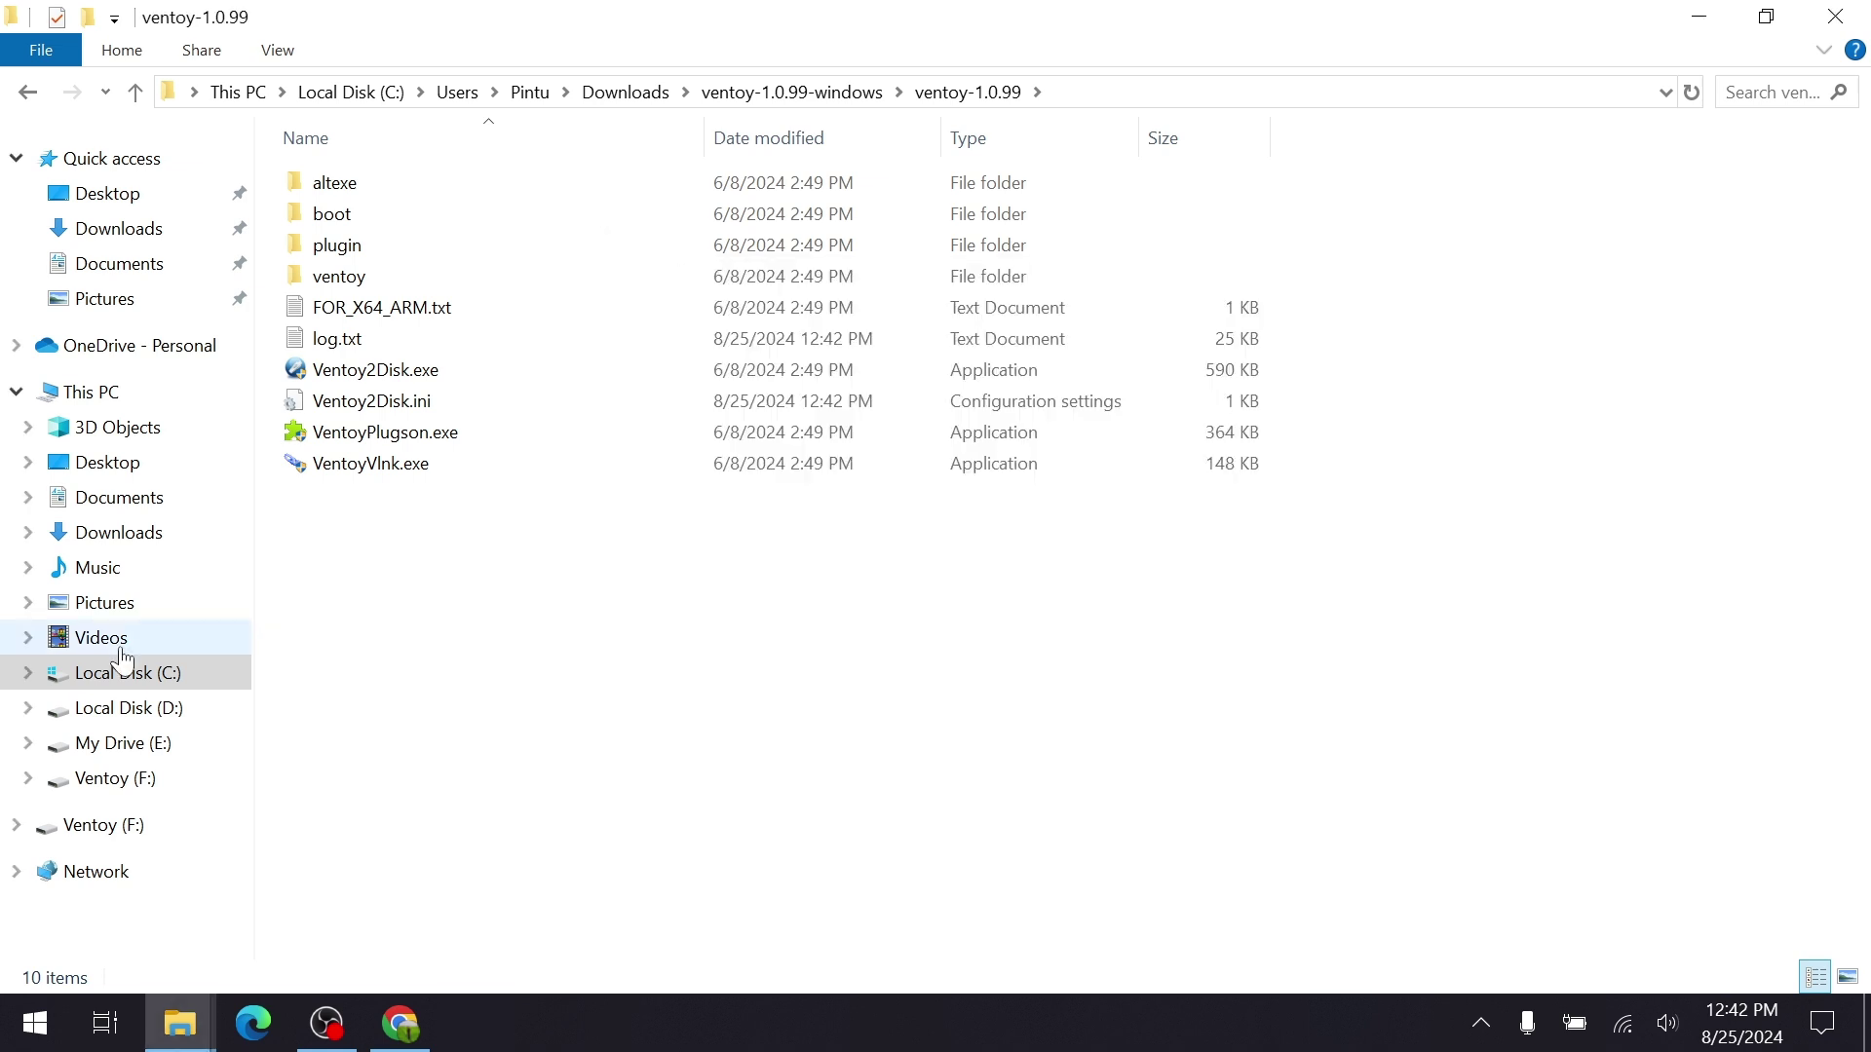
Open the Ventoy (F:) drive from This PC to check its contents, and close the Chrome window.
left_click(90, 391)
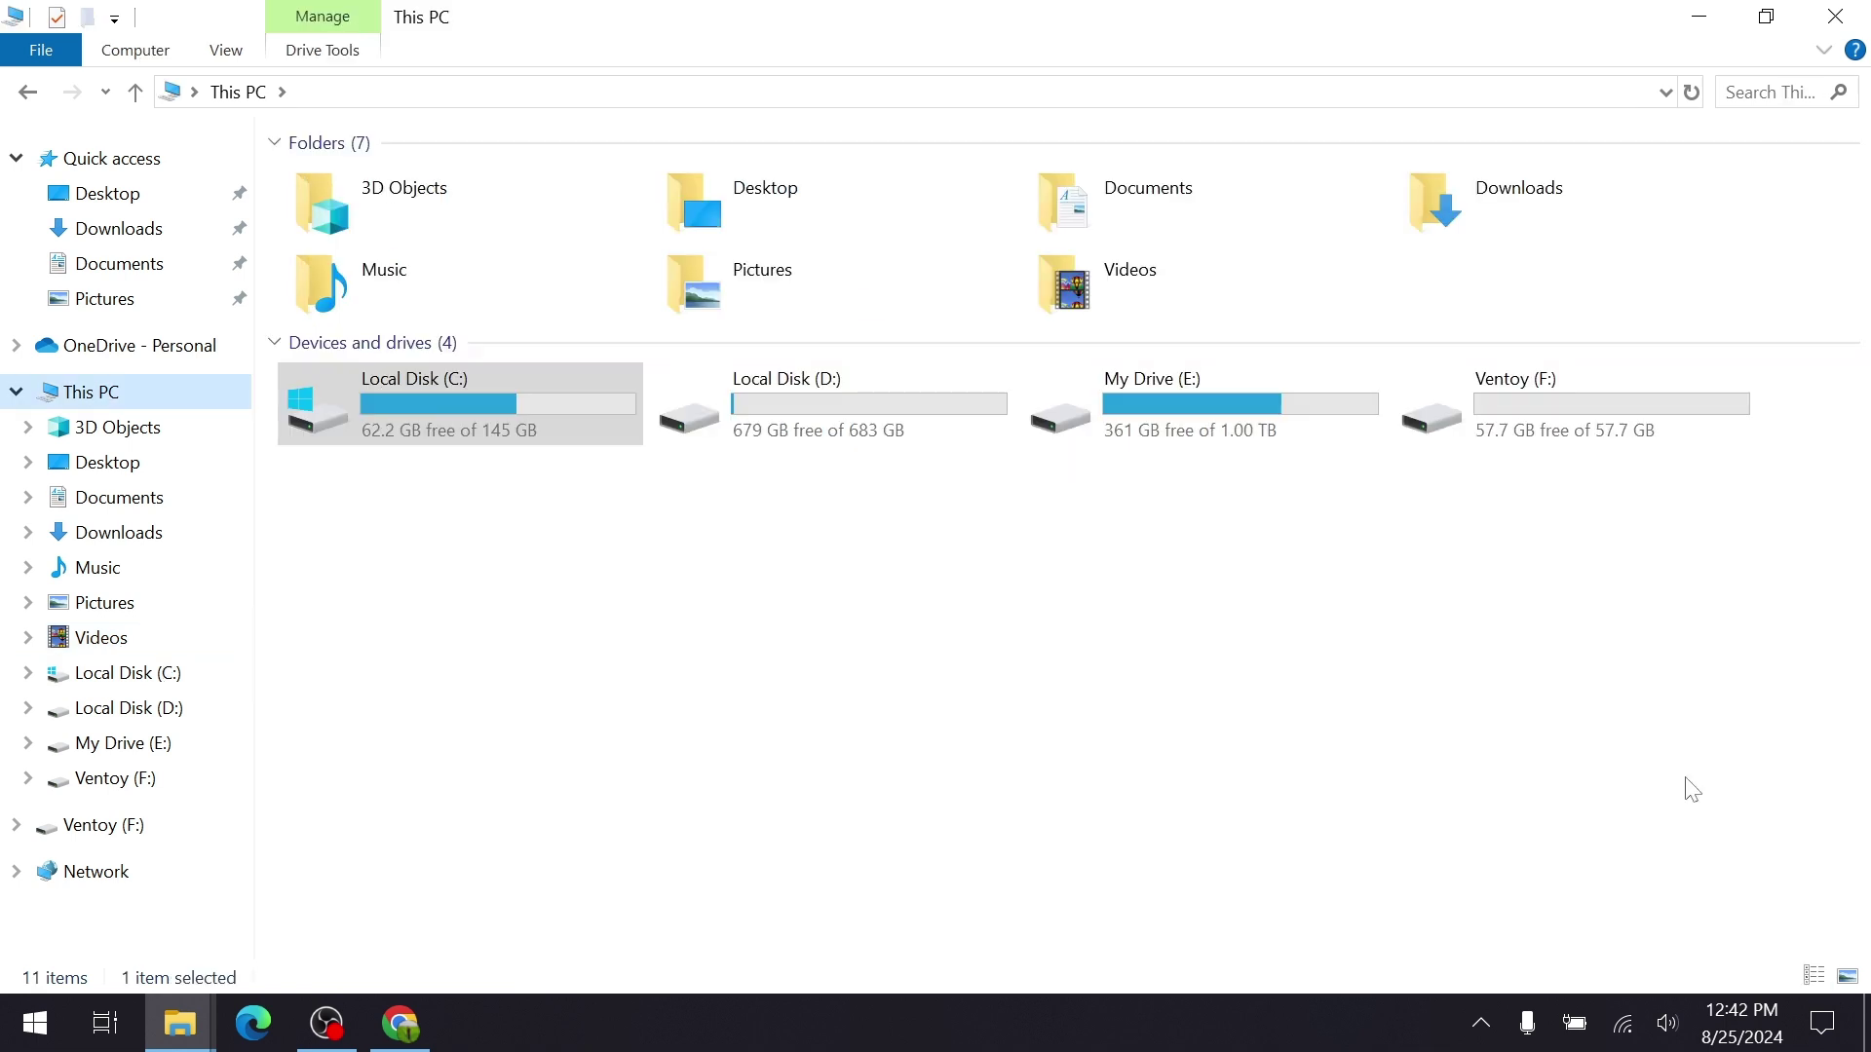
double_click(1513, 437)
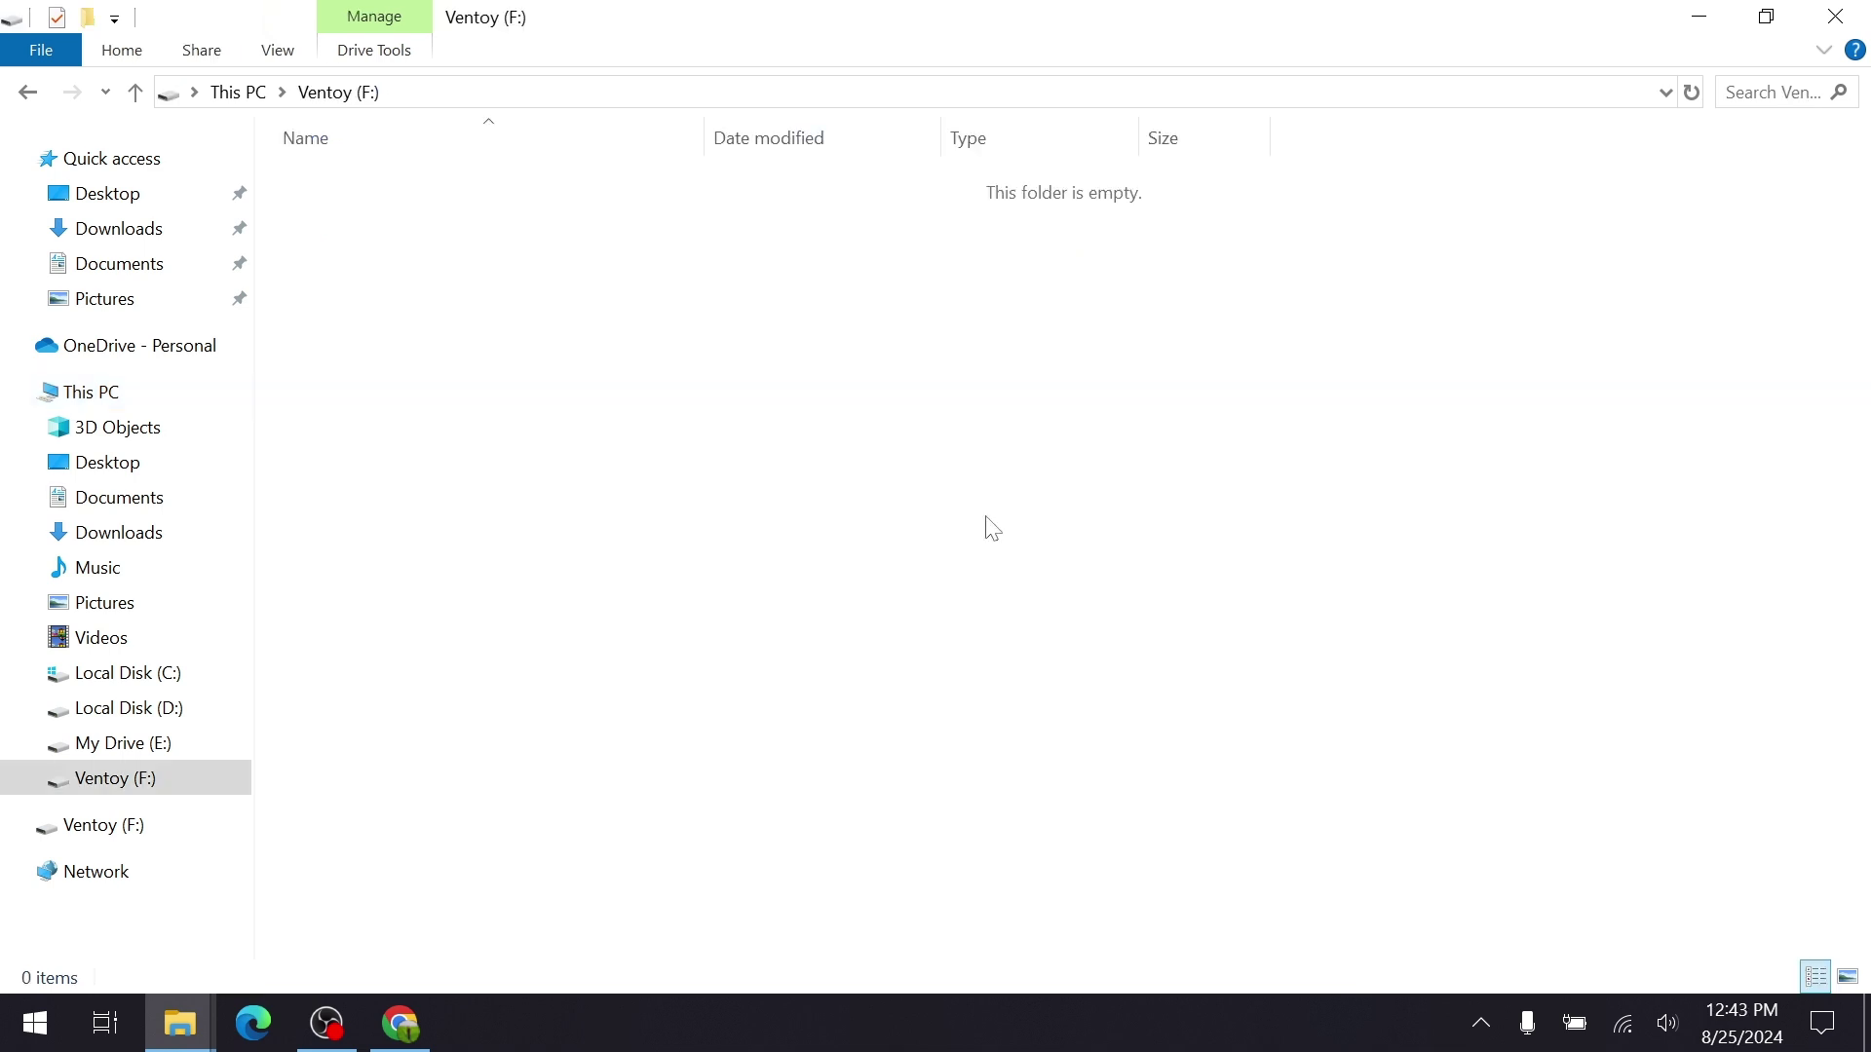
key("alt+Tab")
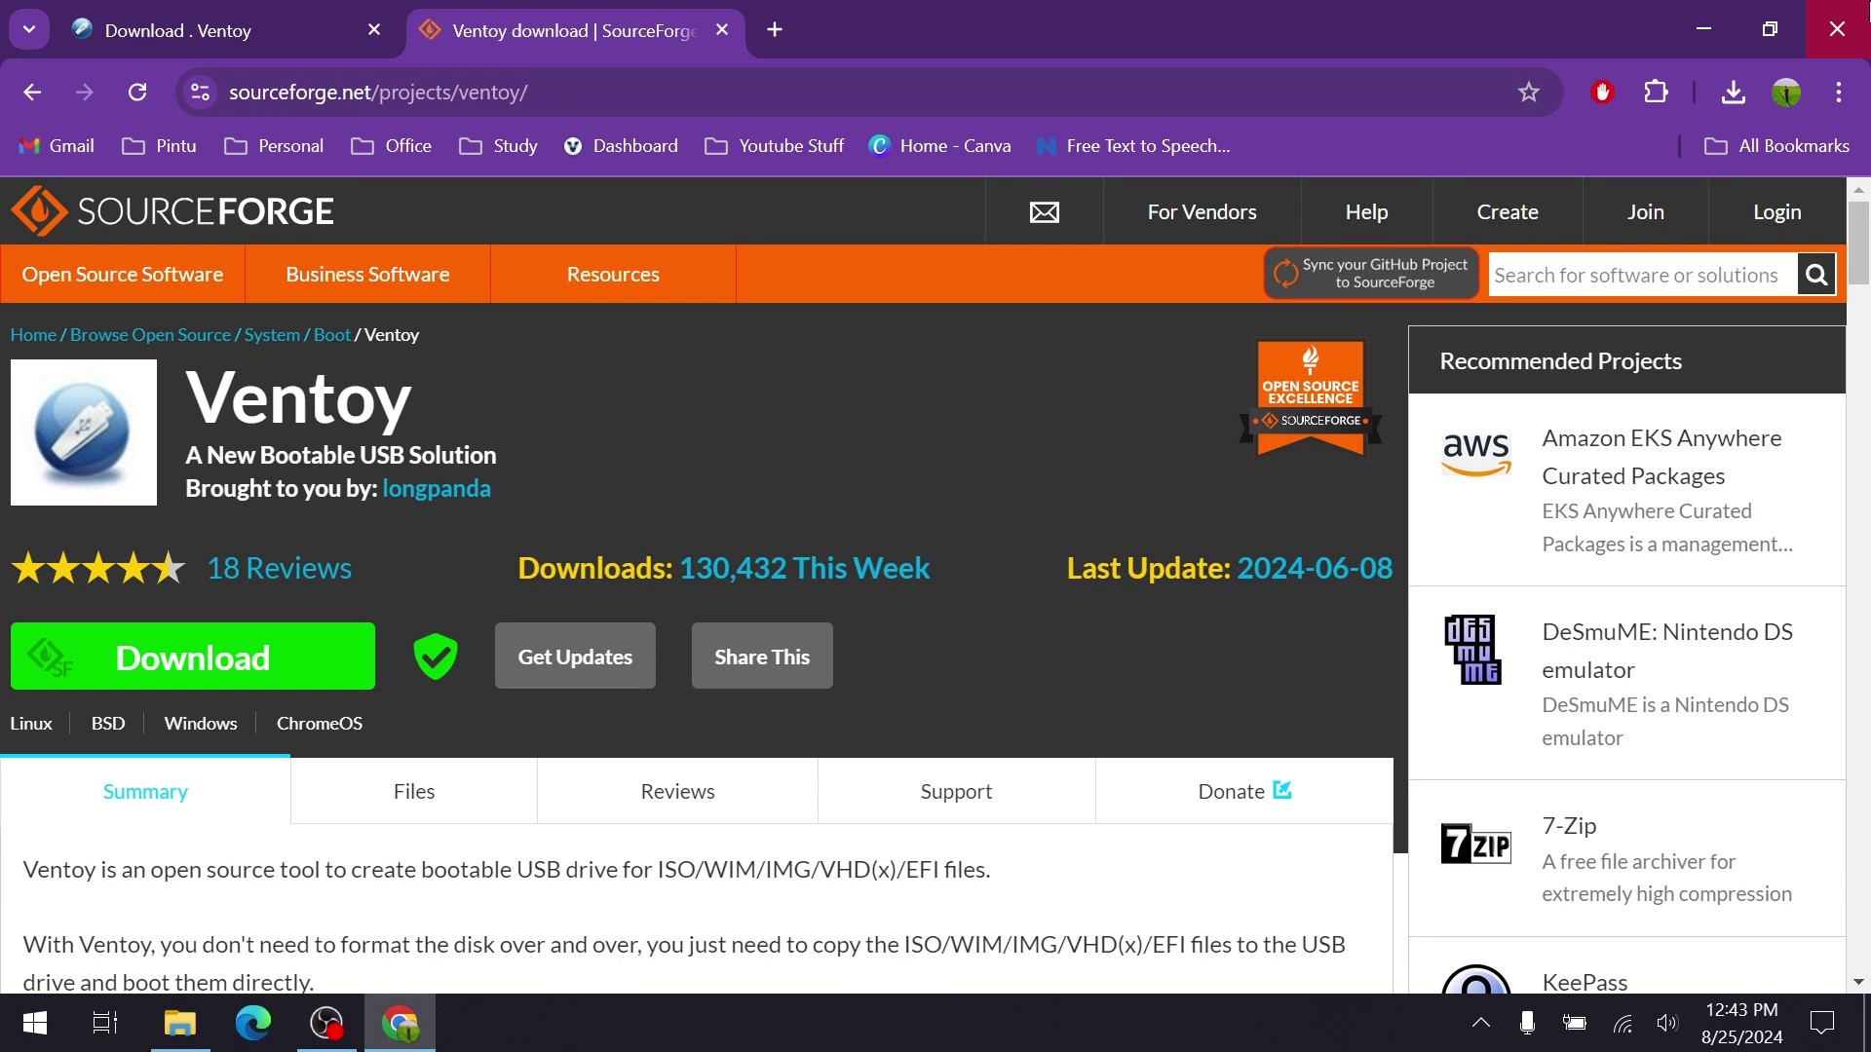
left_click(1869, 10)
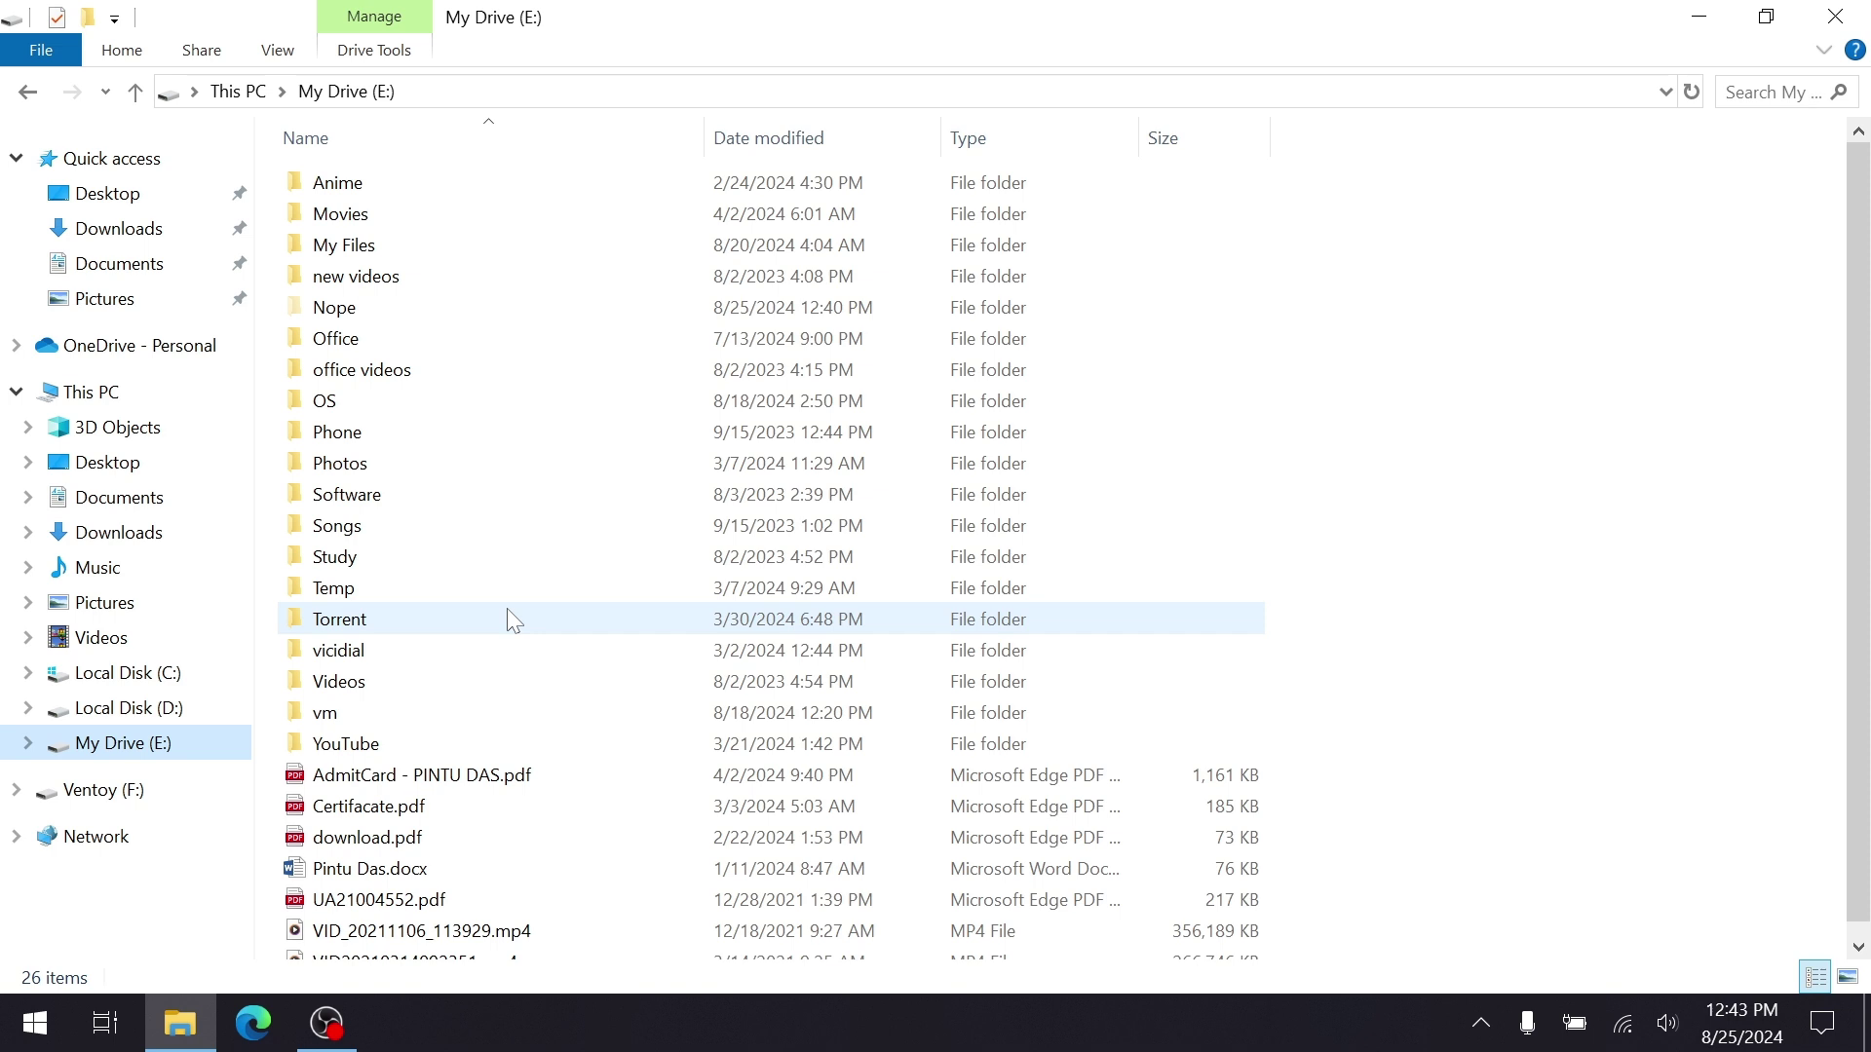
Copy pfSense-CE-2.4.5-RELEASE-p1-amd64.iso, ubuntu-14.04.6-server-amd64.iso and ViciBox_v.7.x86_64-7.0.0.iso from the OS folder on My Drive (E:) to the Ventoy (F:) drive.
double_click(492, 400)
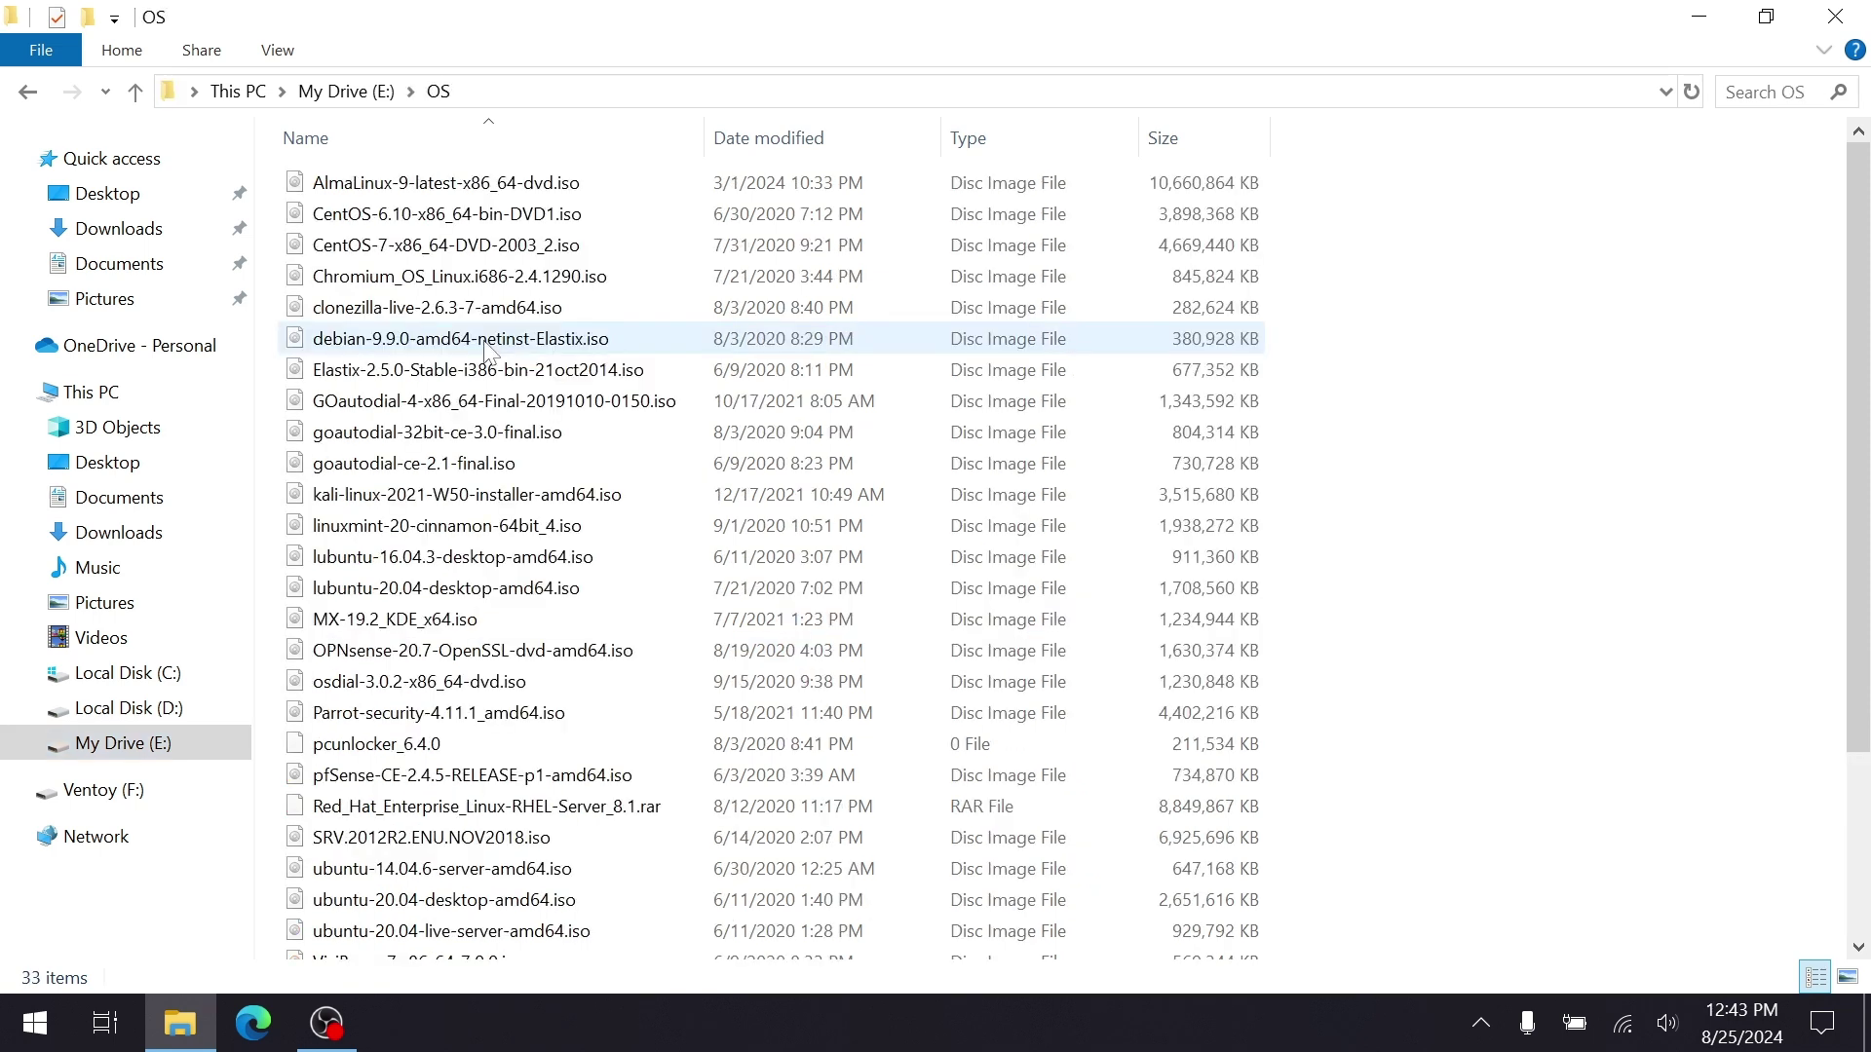
scroll(634, 874, "down", 3)
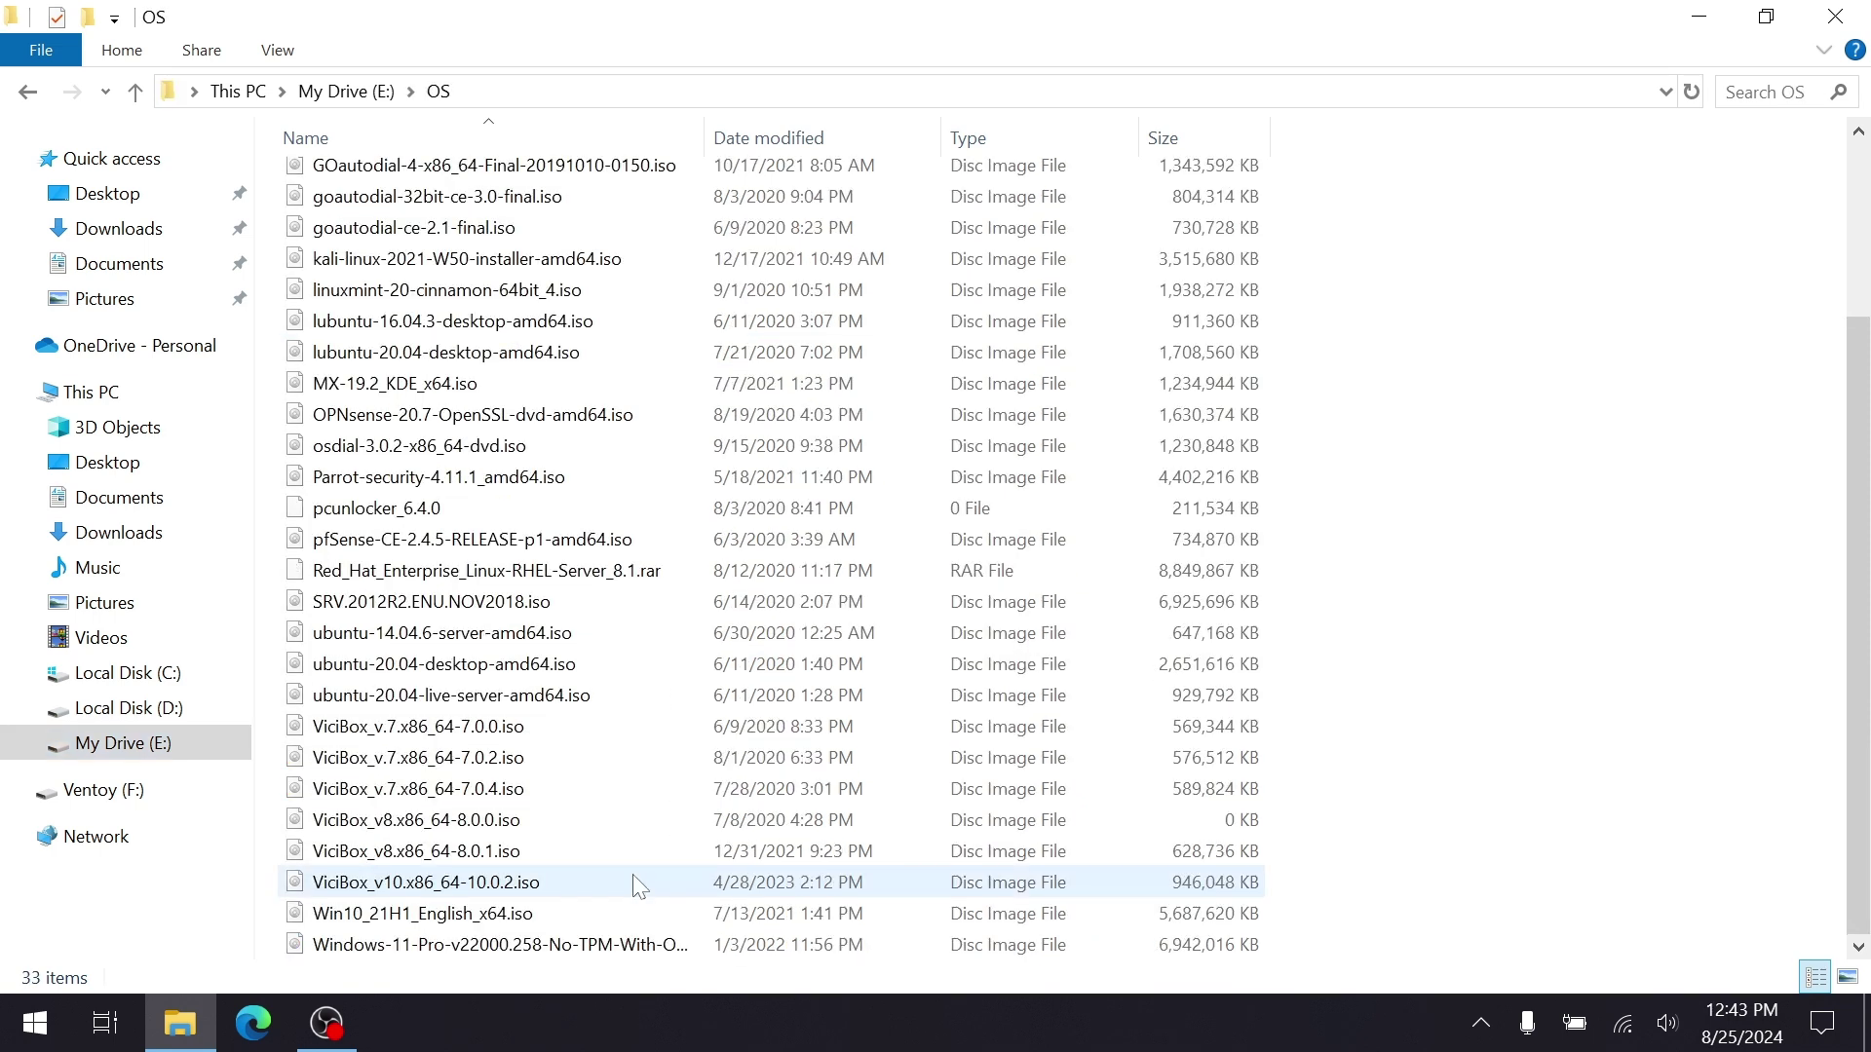
left_click(531, 733)
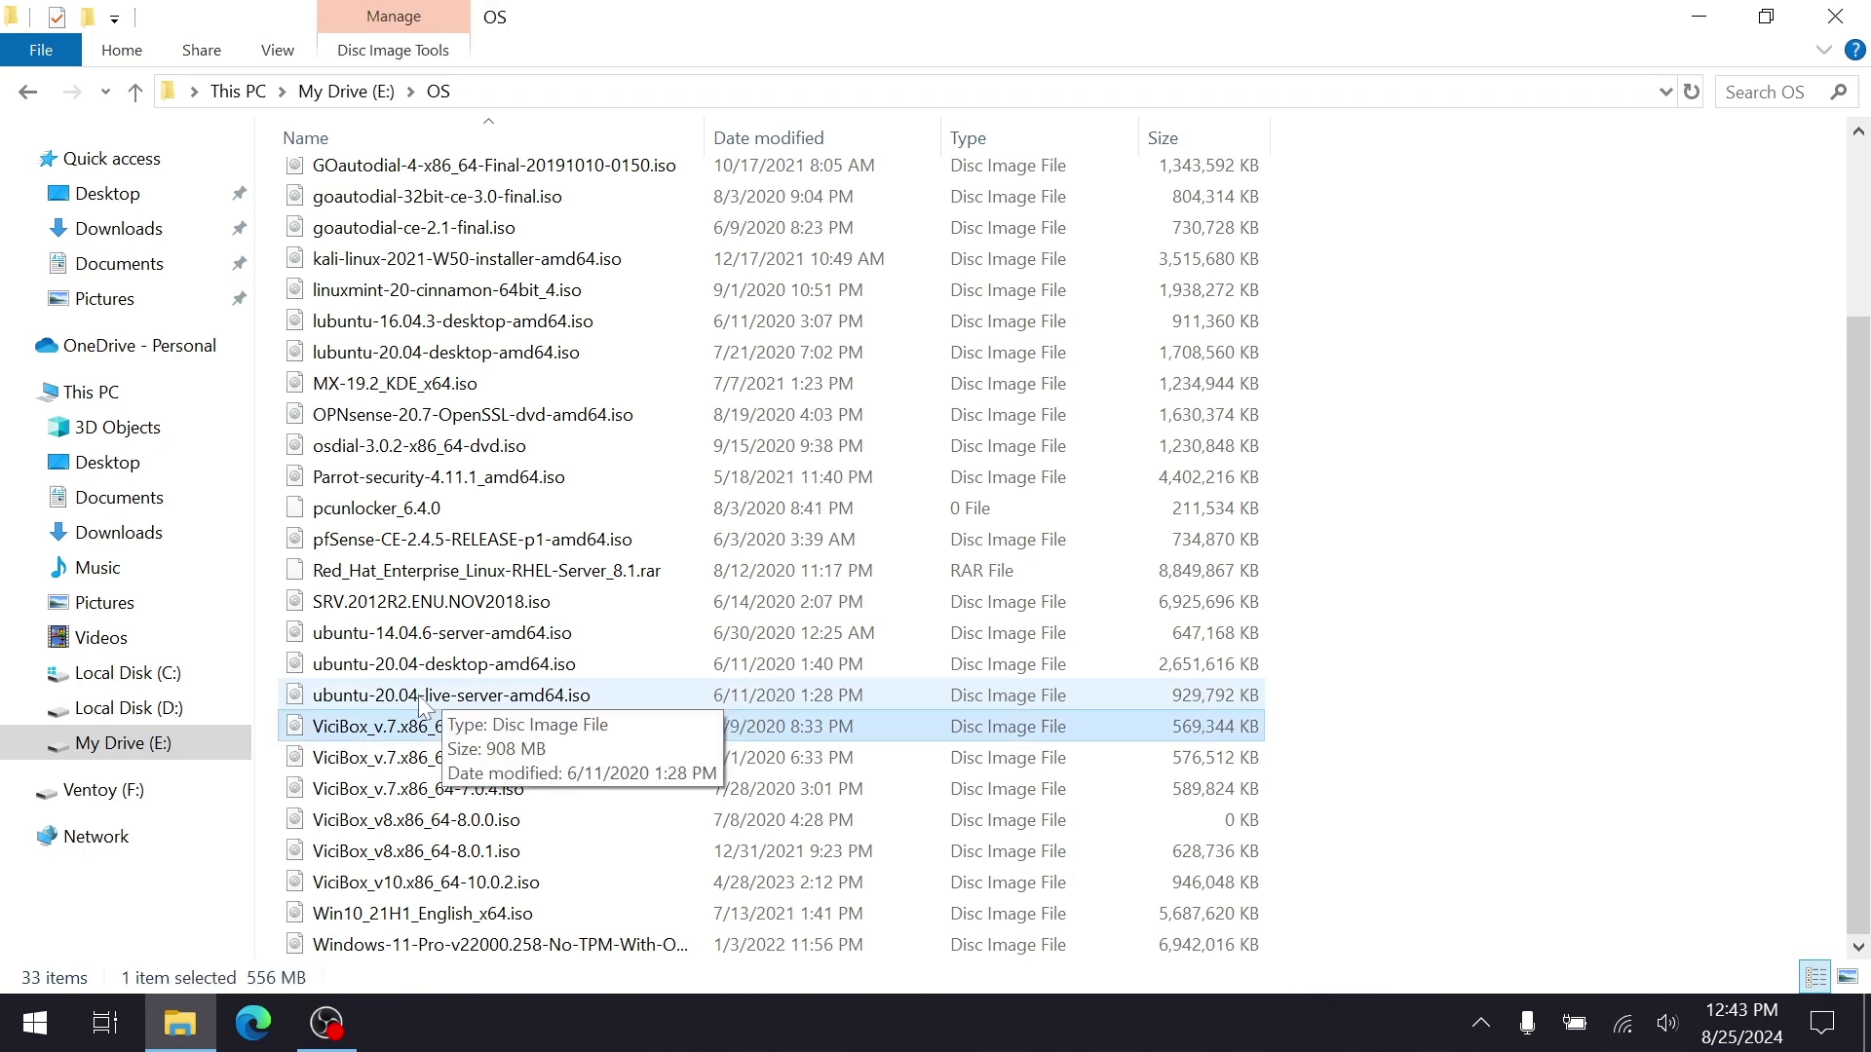
left_click(457, 632, "ctrl")
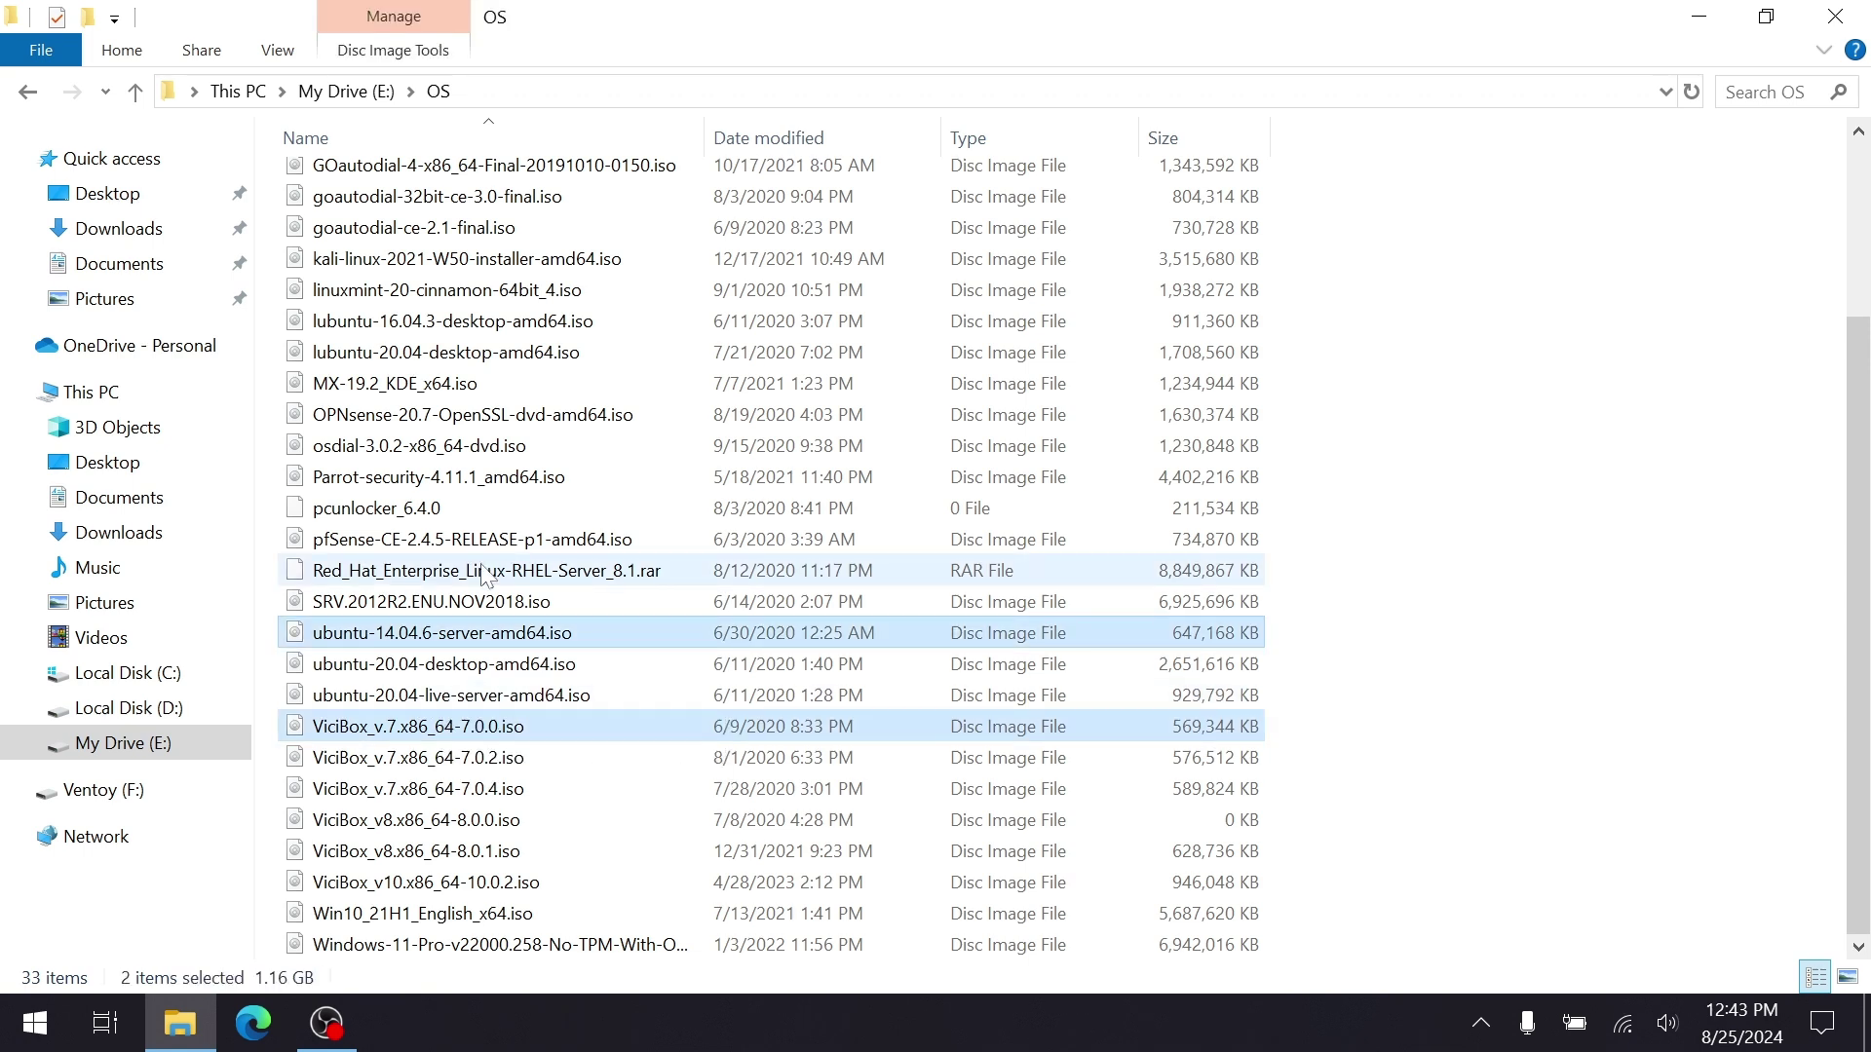
left_click(455, 542, "ctrl")
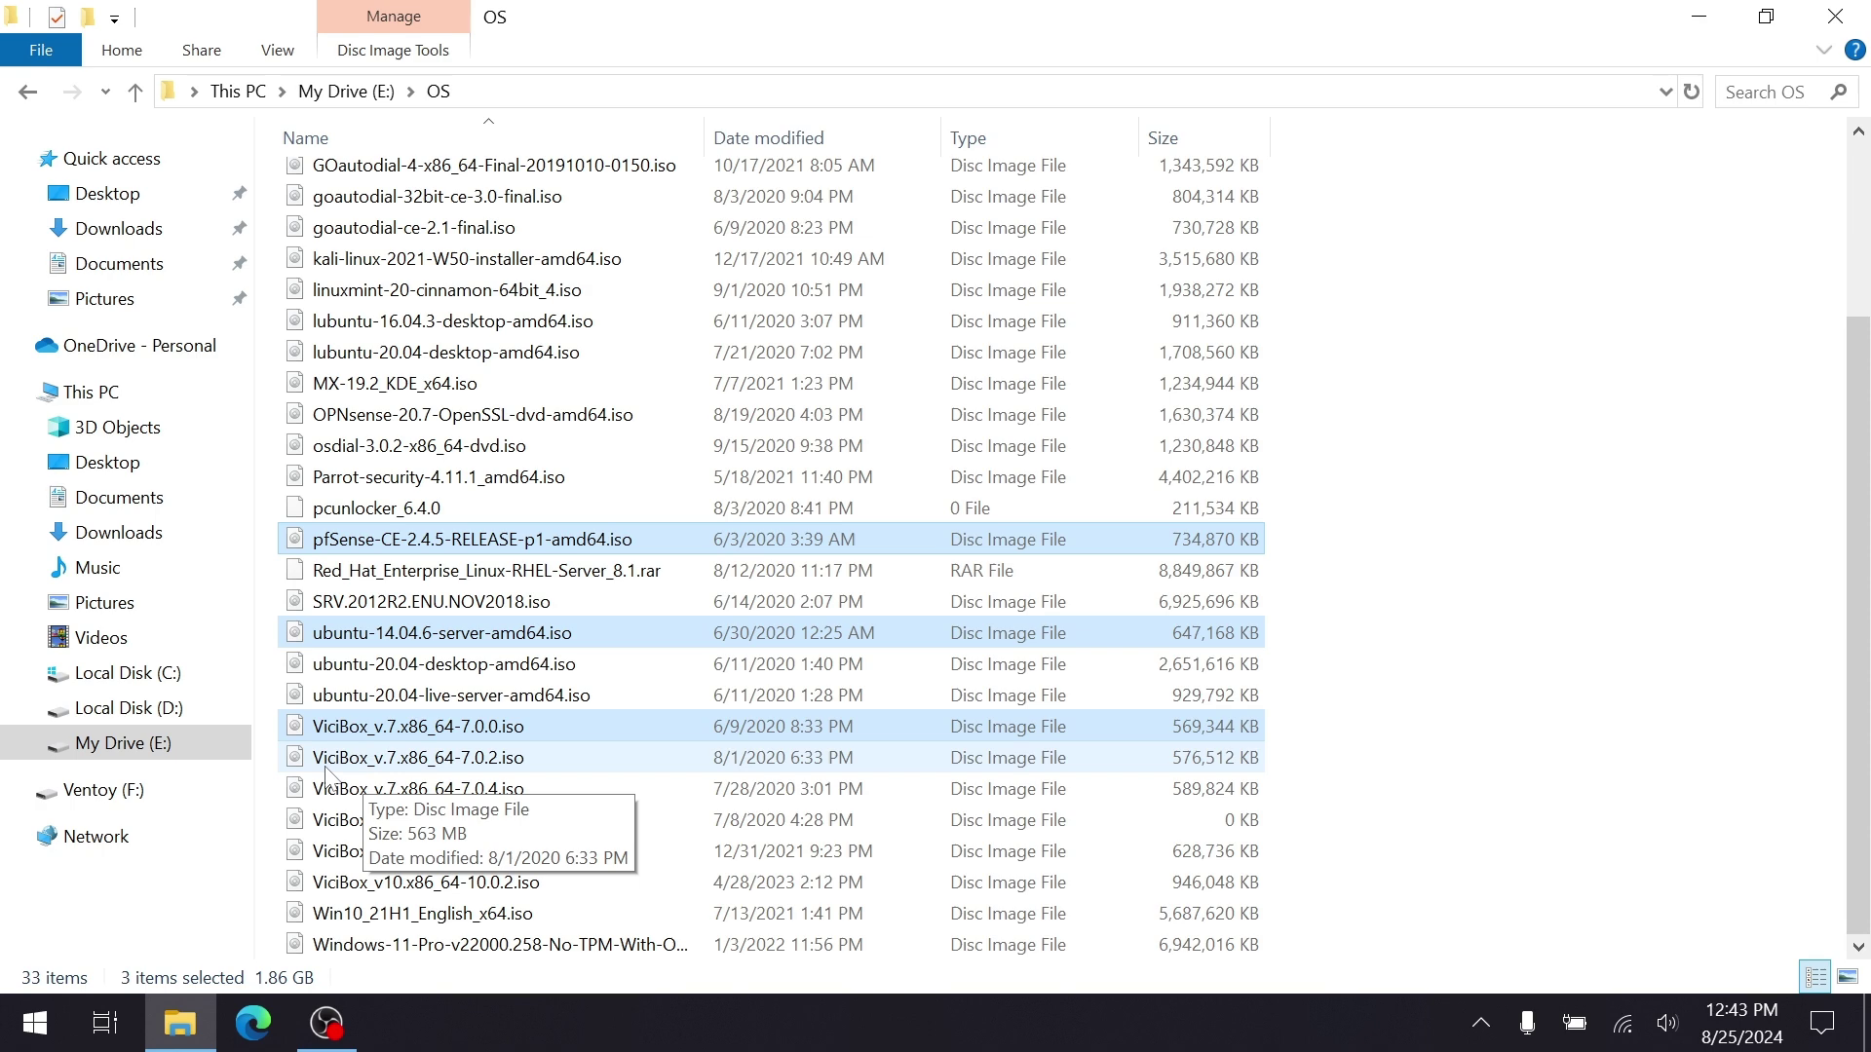
left_click(103, 790)
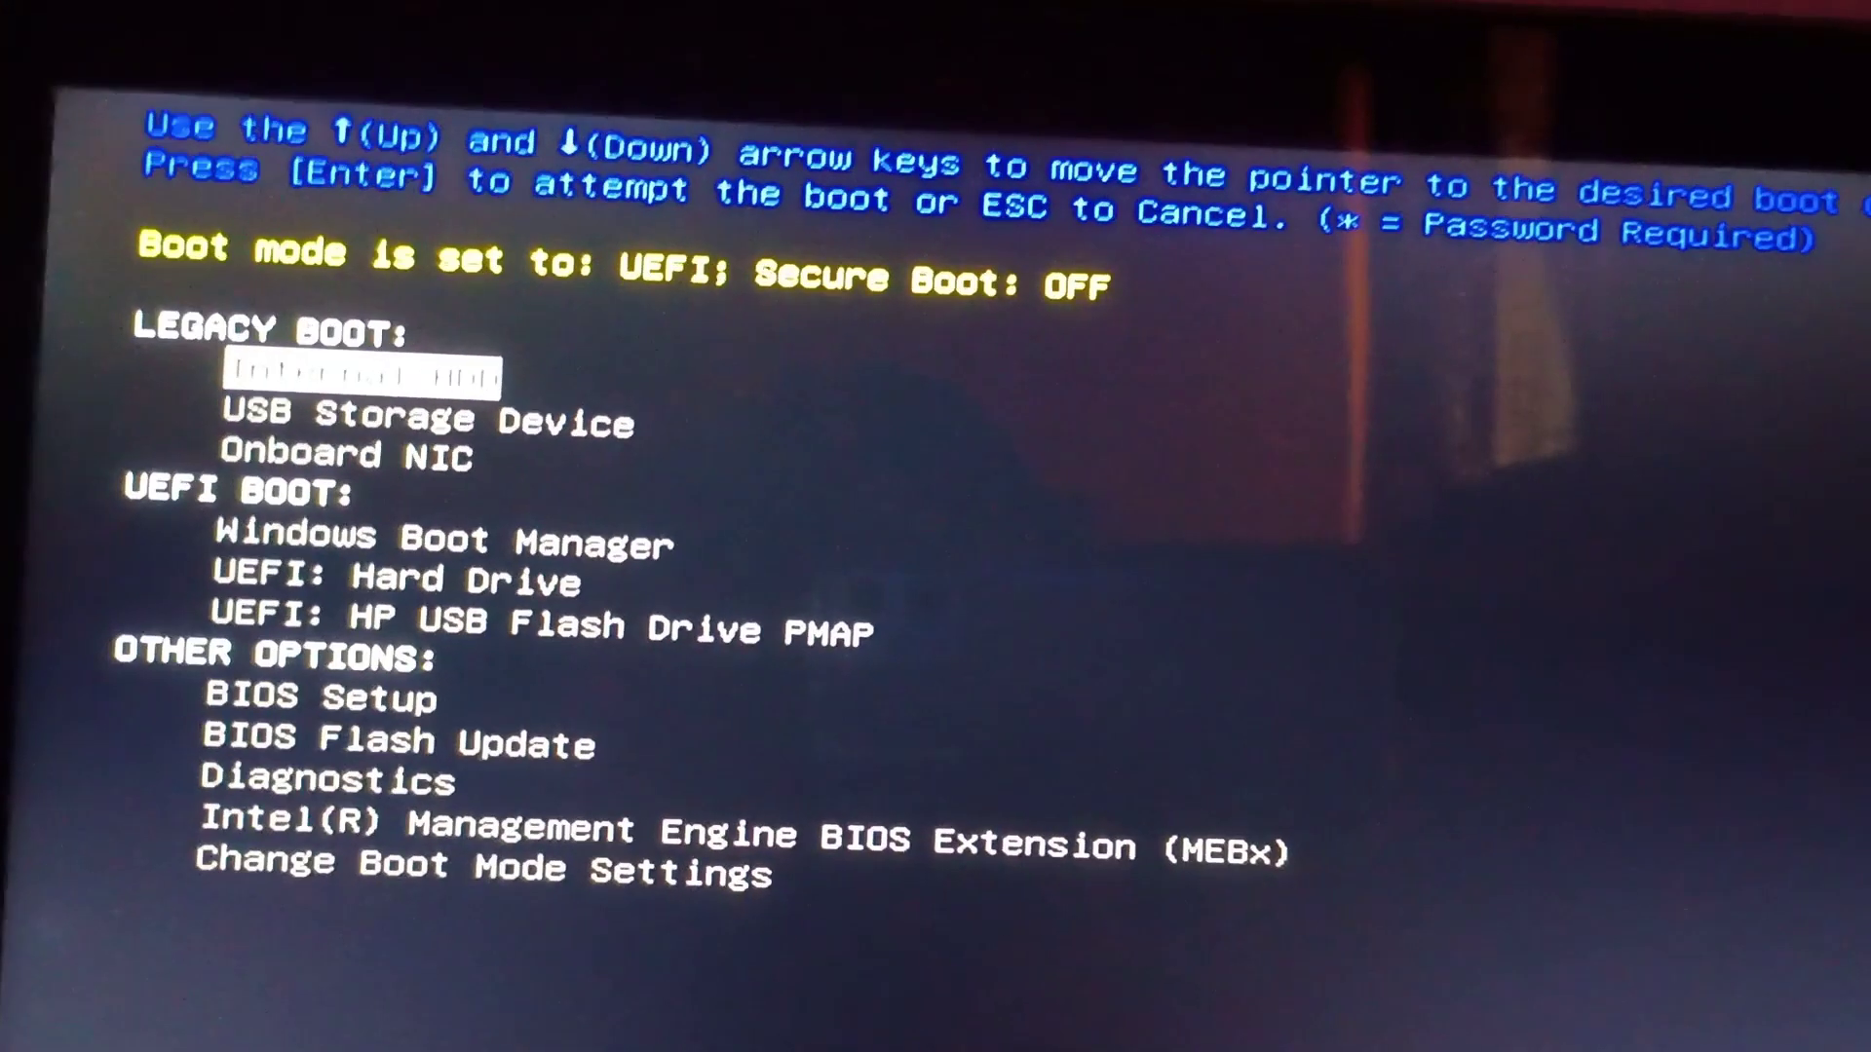
Boot the computer from the USB Storage Device entry under Legacy Boot in the boot menu.
key("Down")
key("Down")
key("Up")
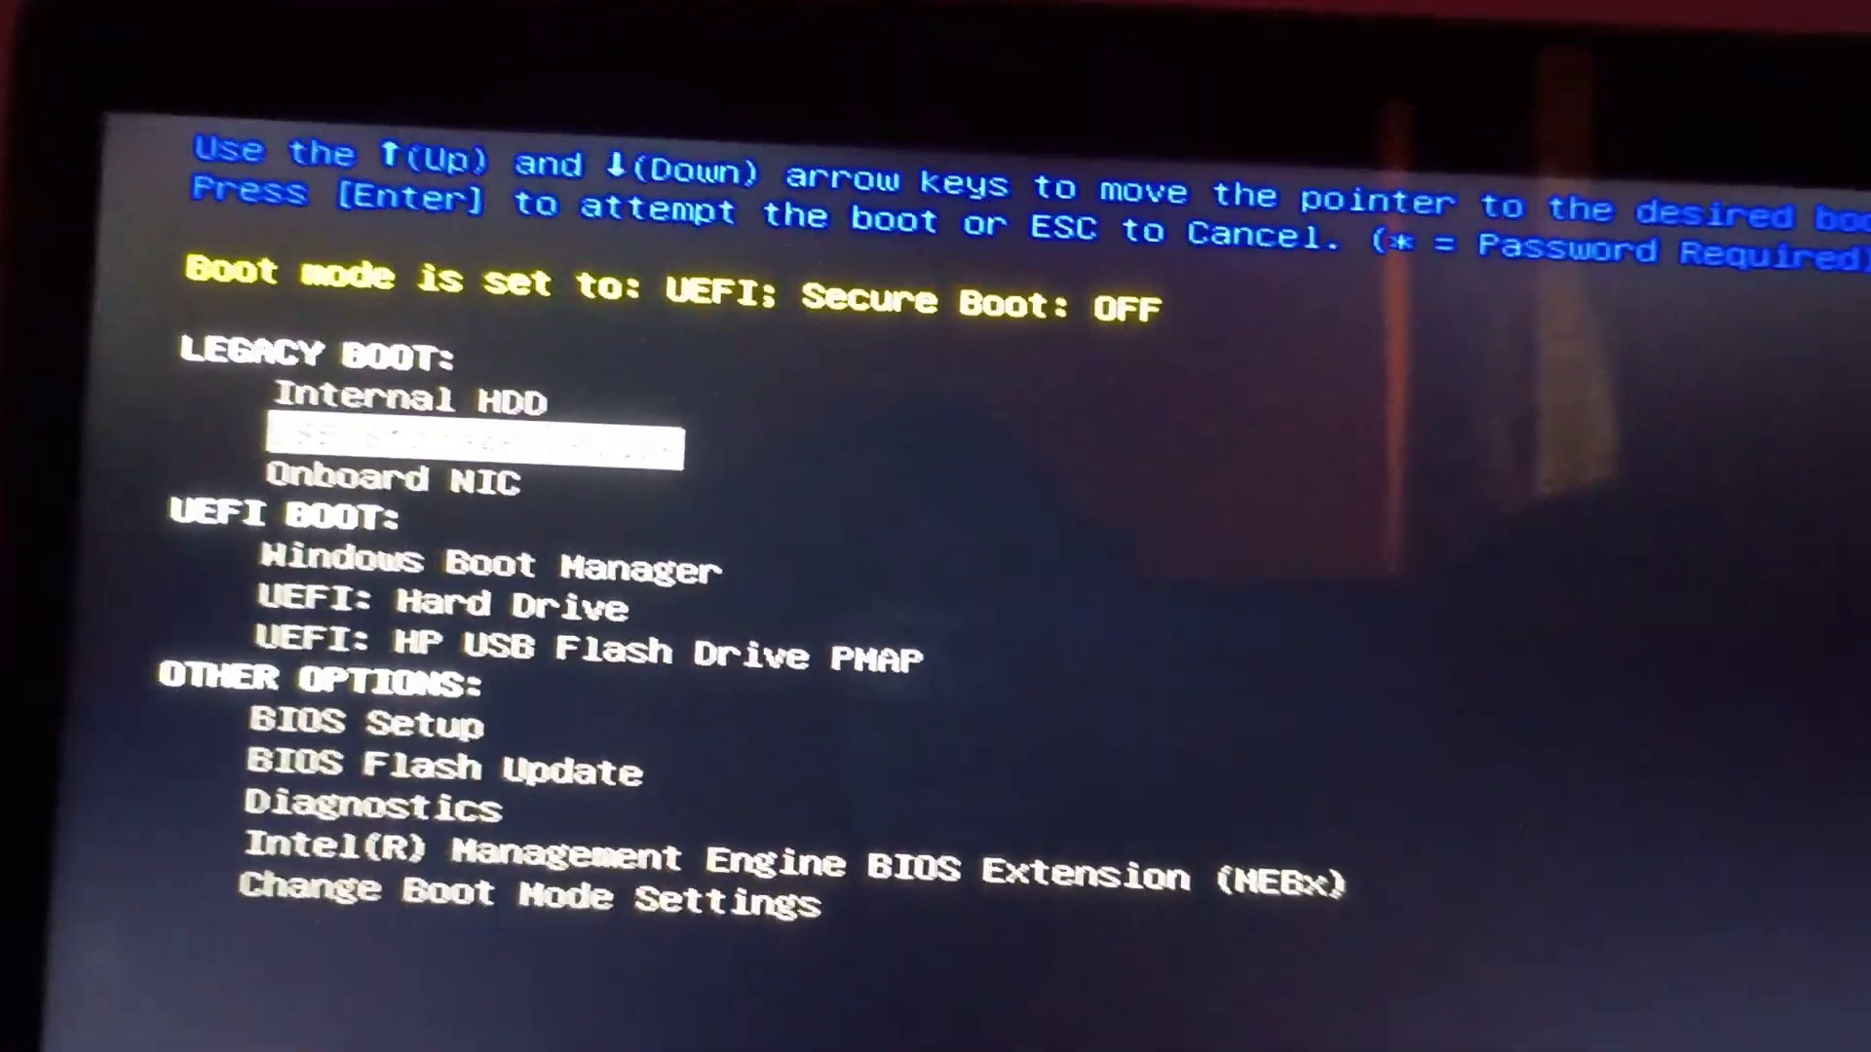
key("Return")
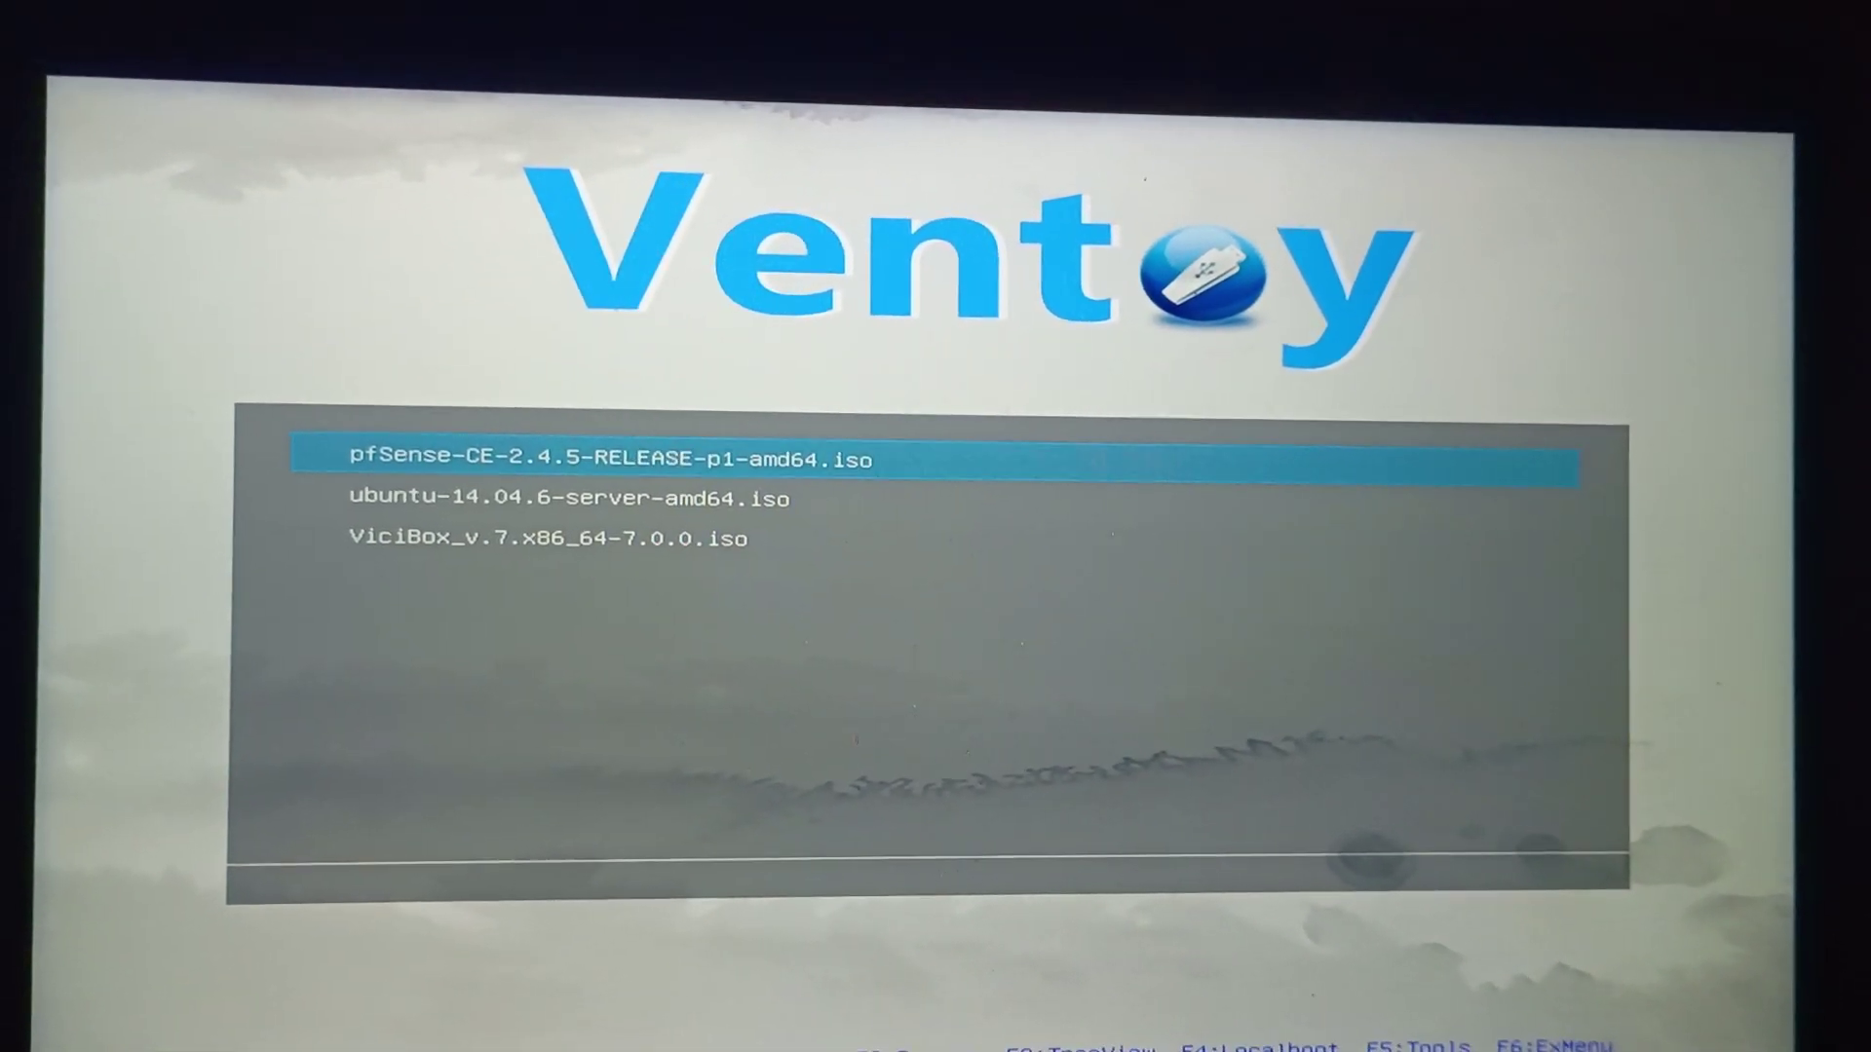
Look through the ISO images offered in the Ventoy boot menu.
key("Down")
key("Down")
key("Down")
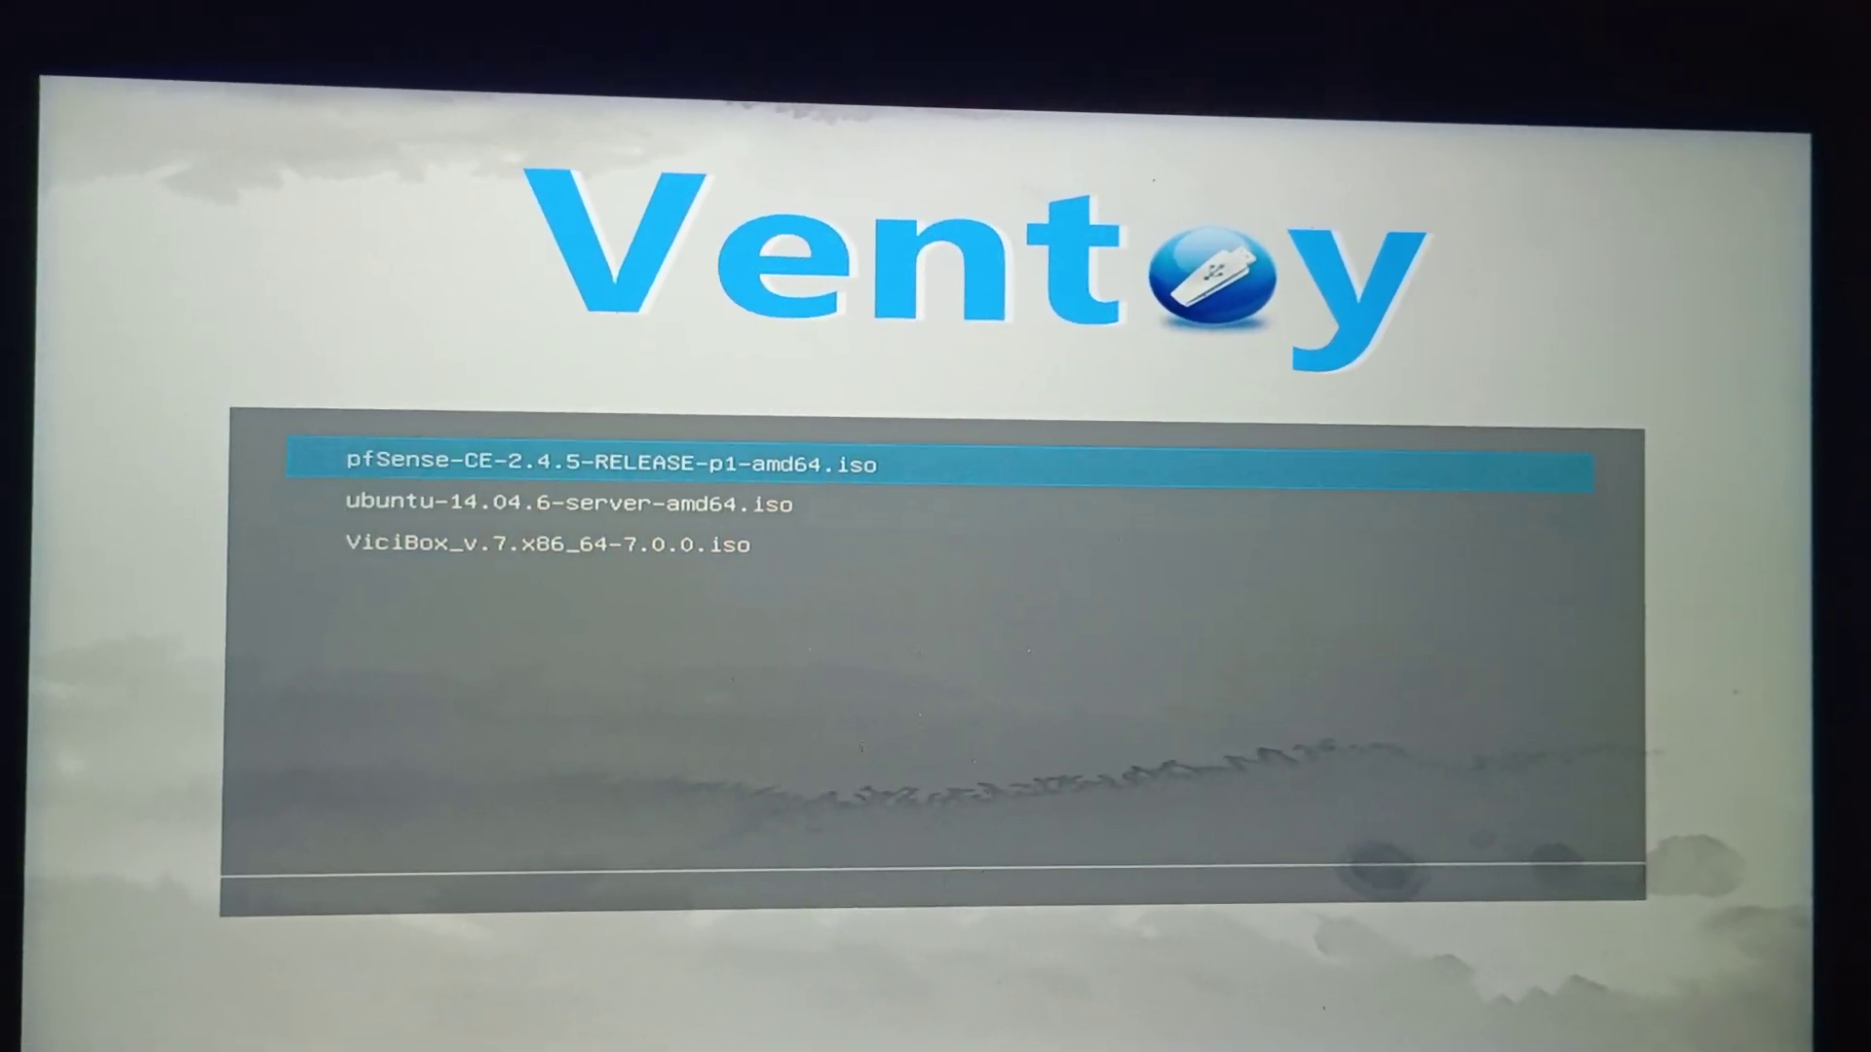
key("Up")
key("Up")
key("Up")
key("Up")
key("Up")
key("Up")
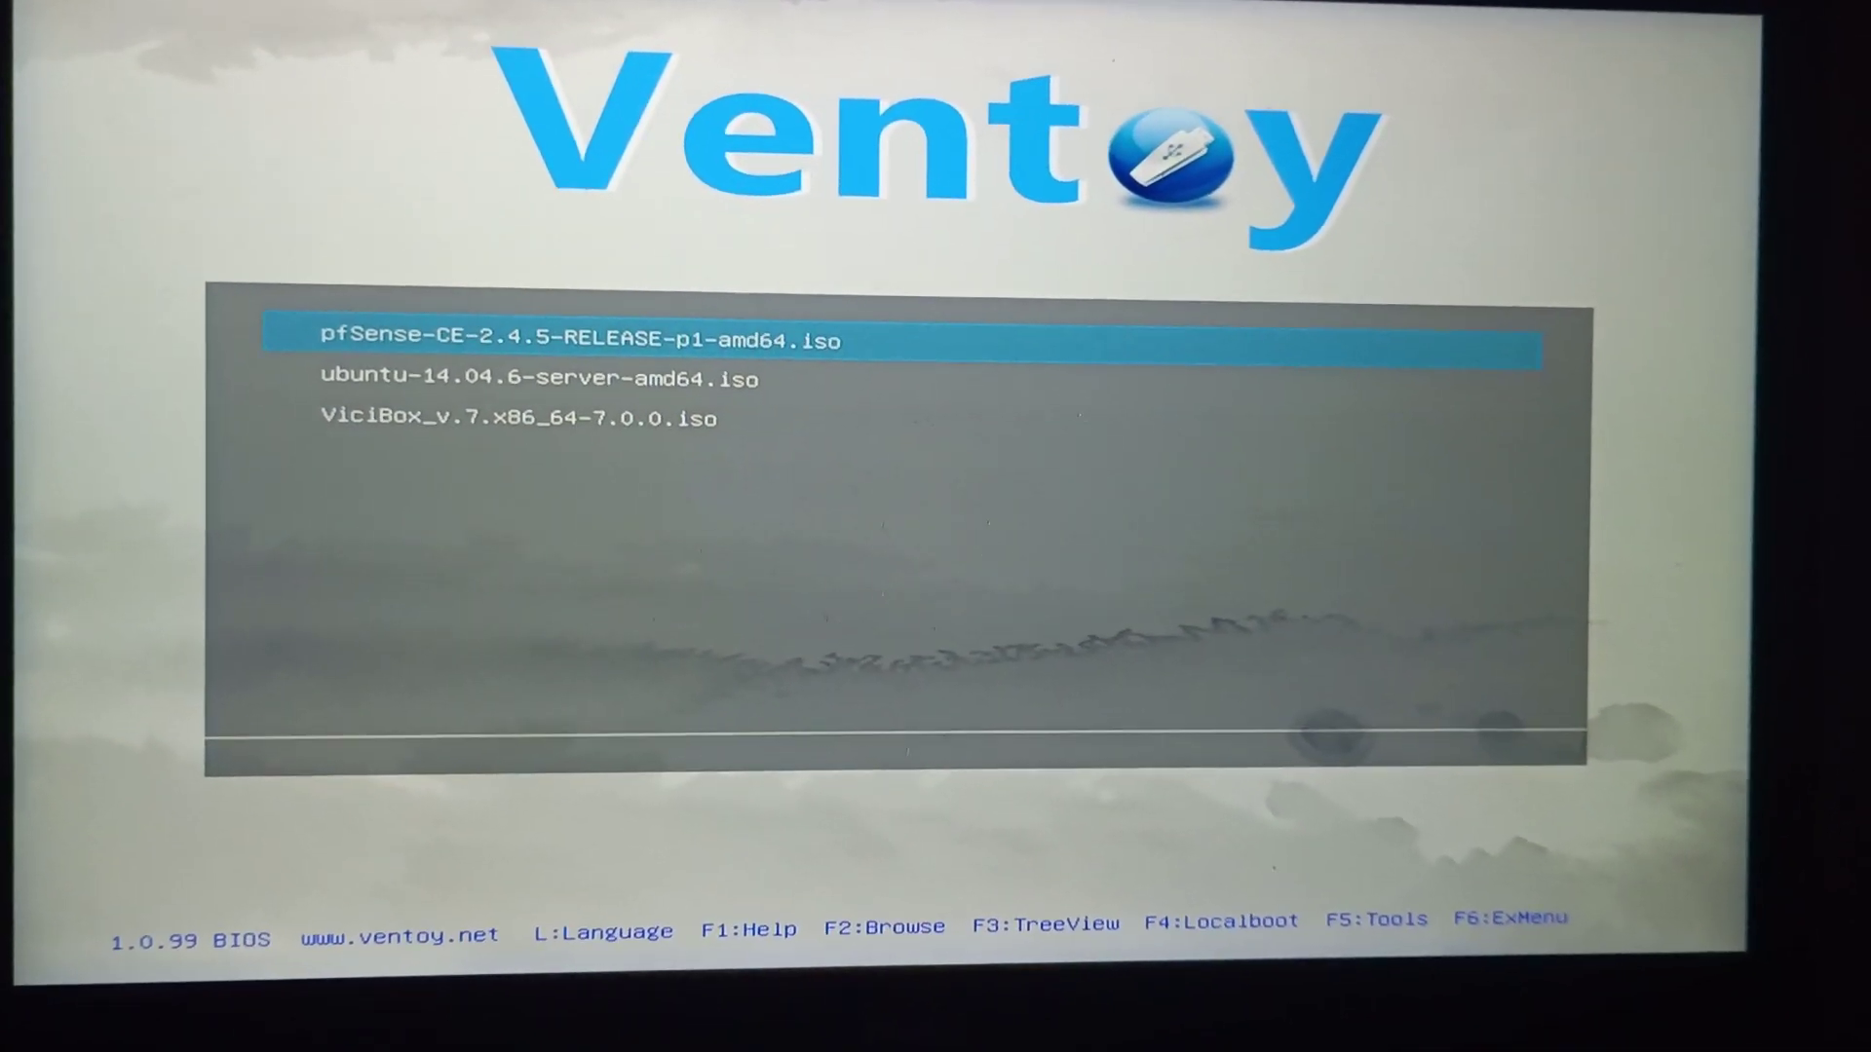